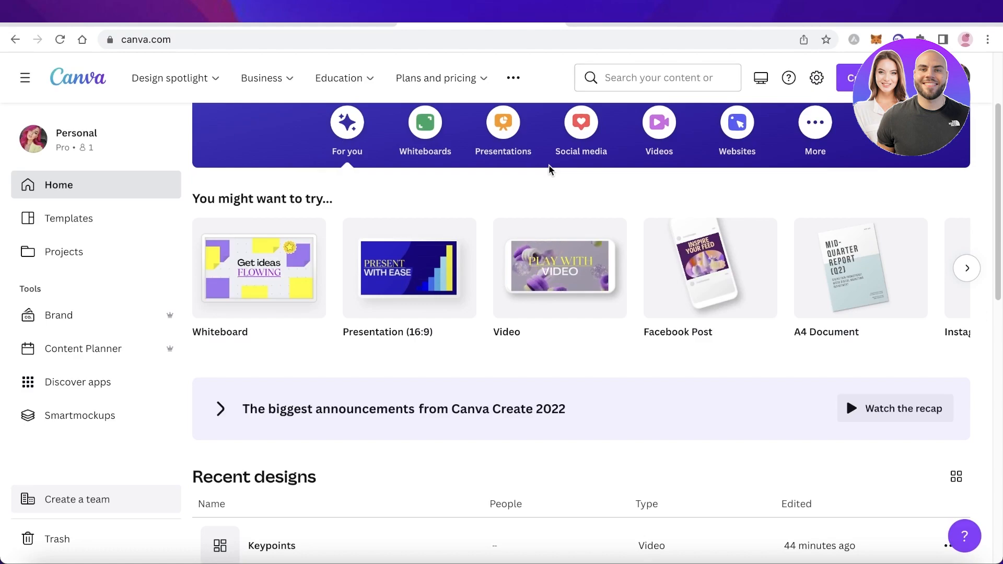
# Step: Search for youtube shorts and open the YouTube Shorts 1080 × 1920 px template collection
pyautogui.scroll(2, 549, 168)
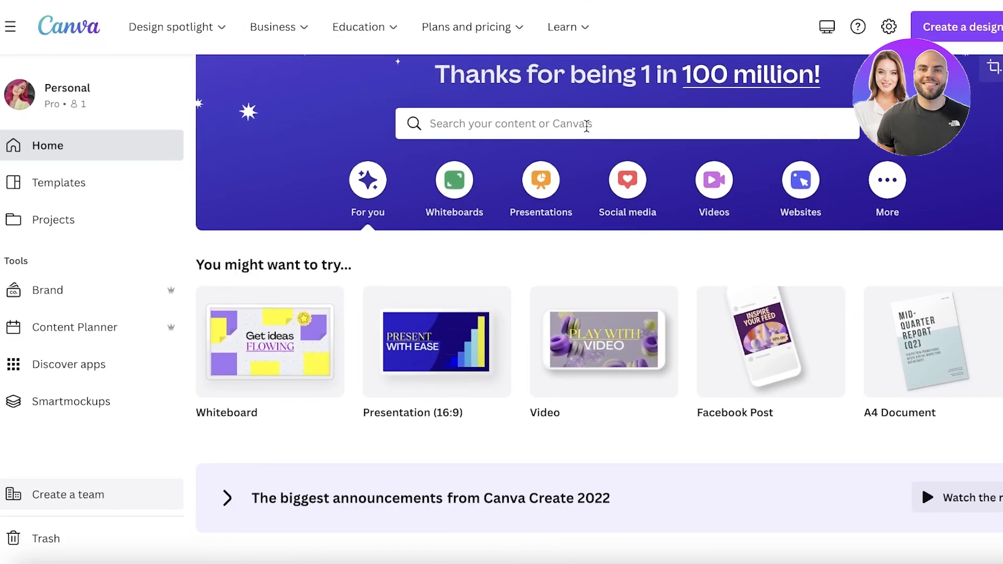
pyautogui.click(586, 126)
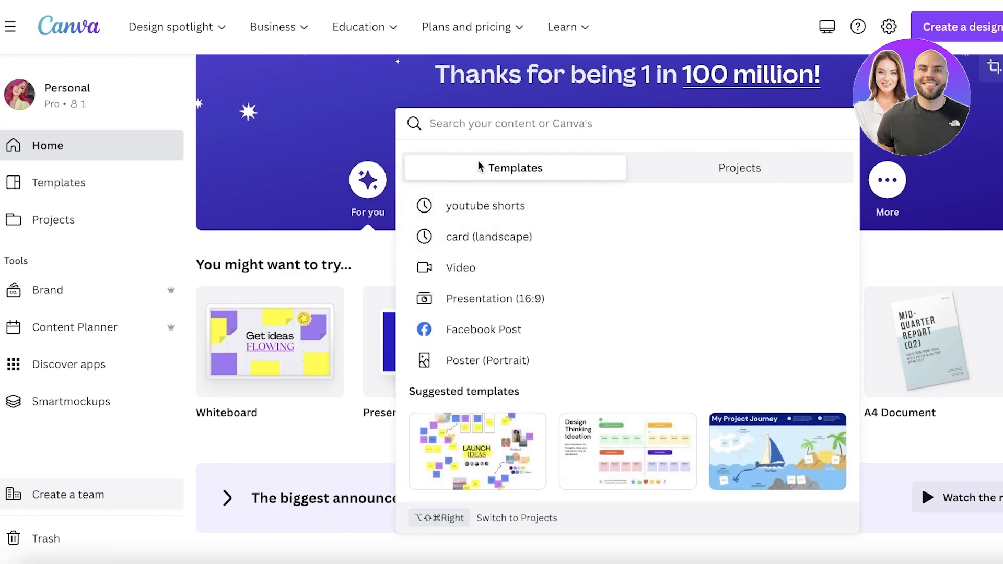
pyautogui.write('youtube shorts')
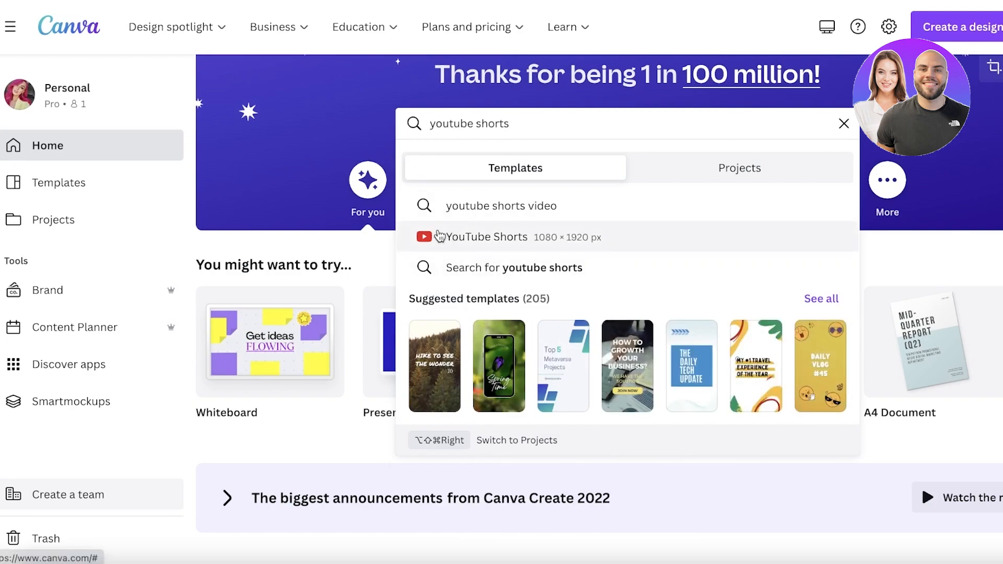
pyautogui.click(466, 245)
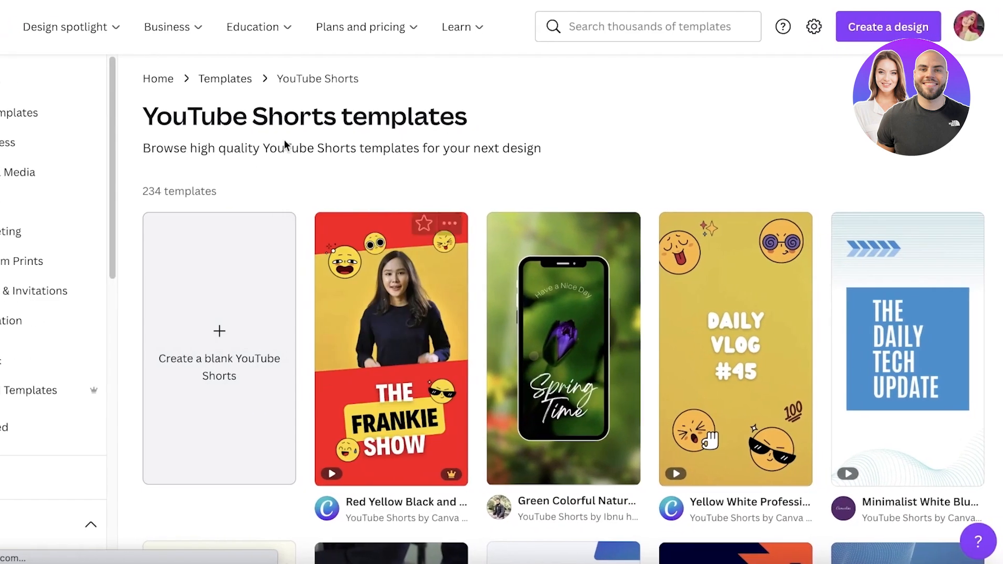
# Step: Browse the YouTube Shorts templates and open the Beige Light Brown White Quirky Crafter Generic Mobile Video template
pyautogui.scroll(-3, 573, 203)
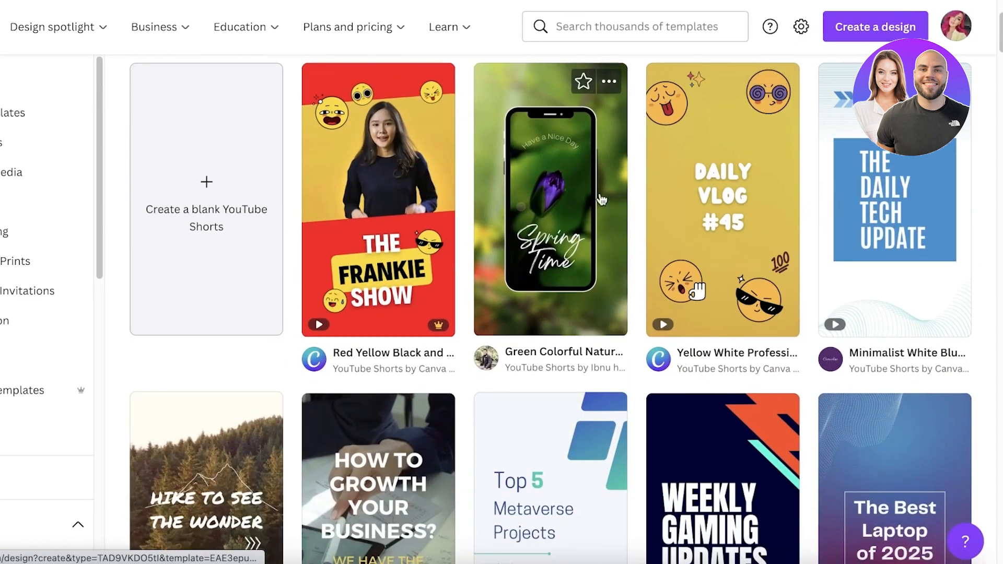
pyautogui.scroll(-5, 892, 185)
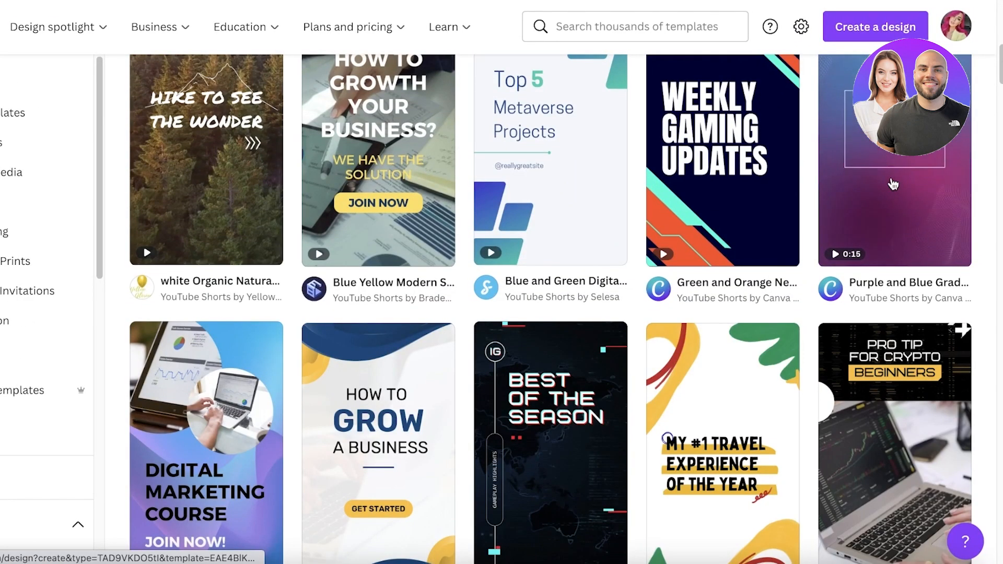
pyautogui.scroll(-15, 893, 184)
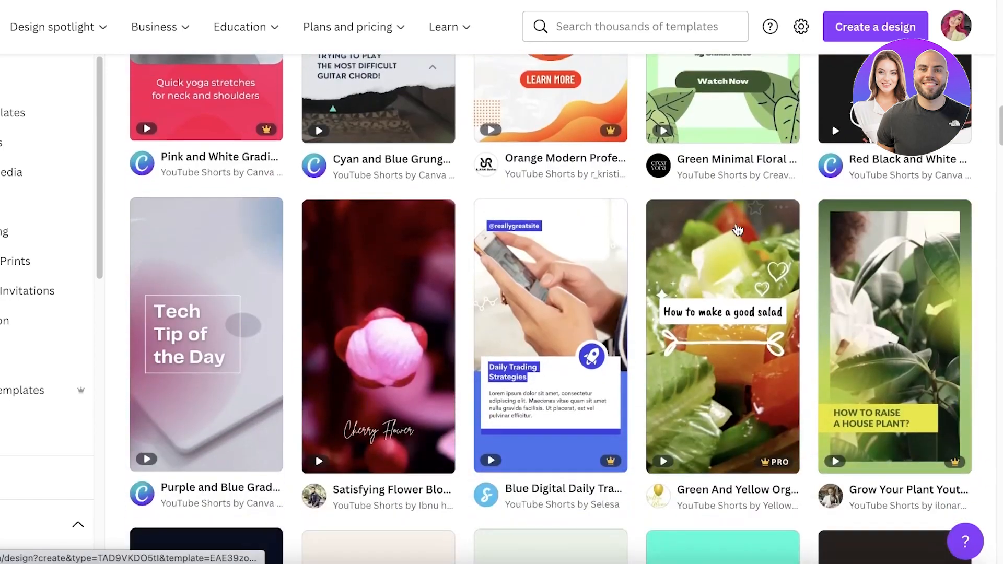
pyautogui.scroll(-10, 738, 230)
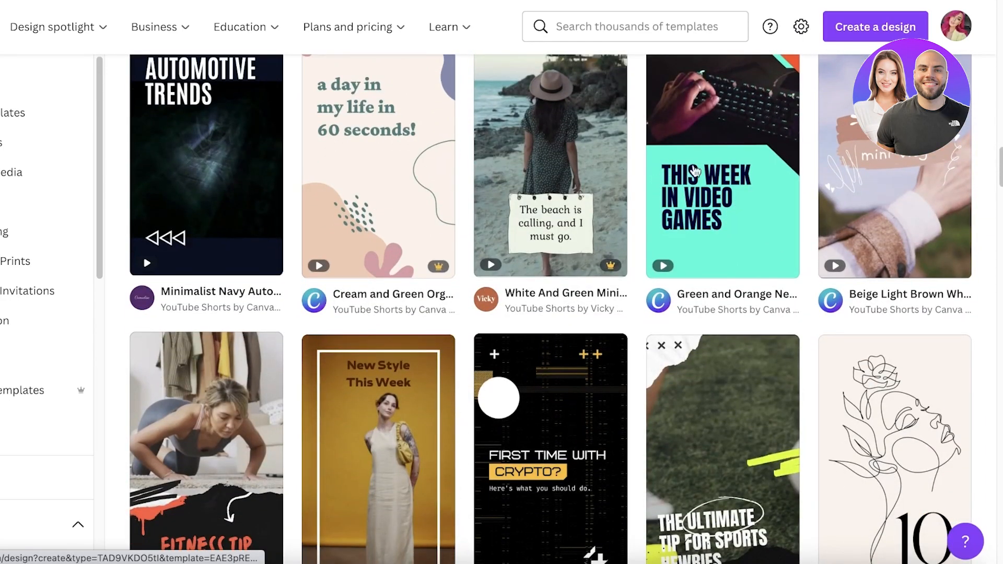
pyautogui.scroll(20, 905, 161)
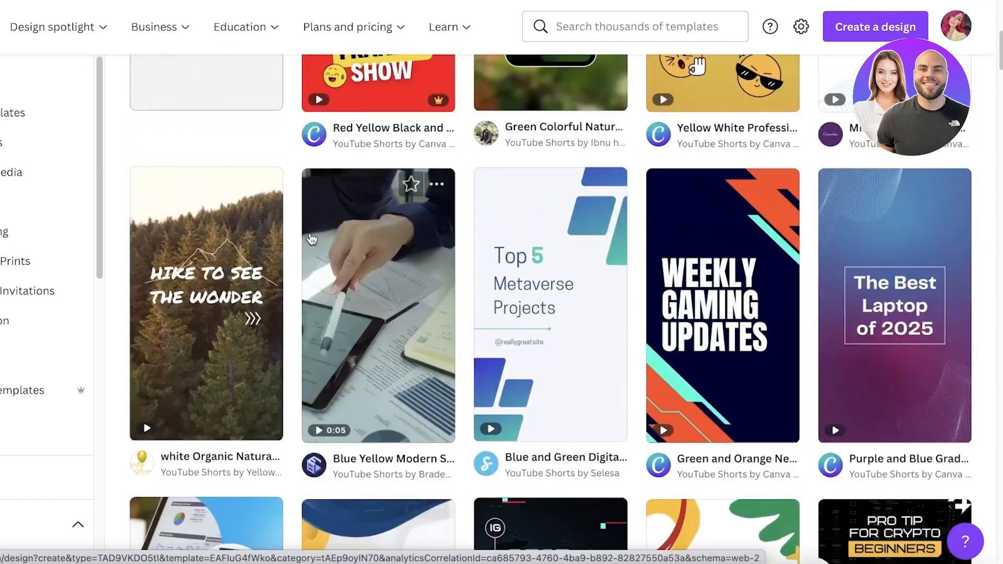
pyautogui.scroll(7, 298, 240)
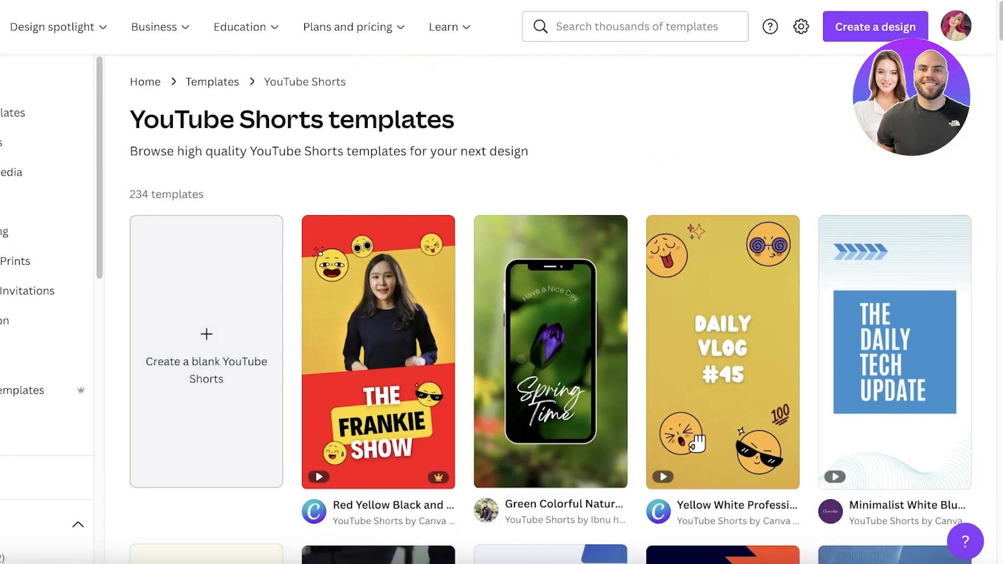
pyautogui.scroll(-18, 925, 198)
pyautogui.scroll(-2, 925, 199)
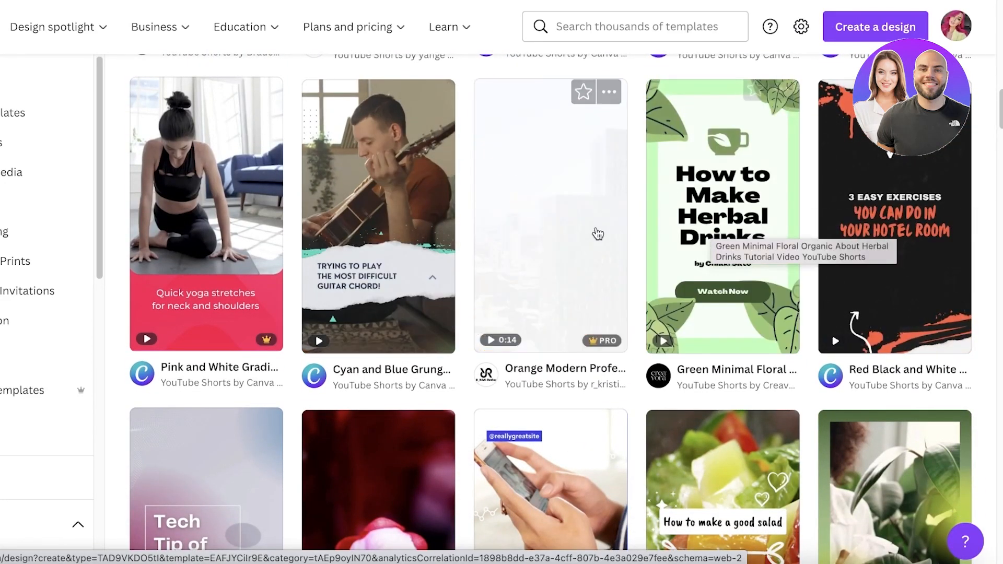
pyautogui.scroll(-6, 596, 240)
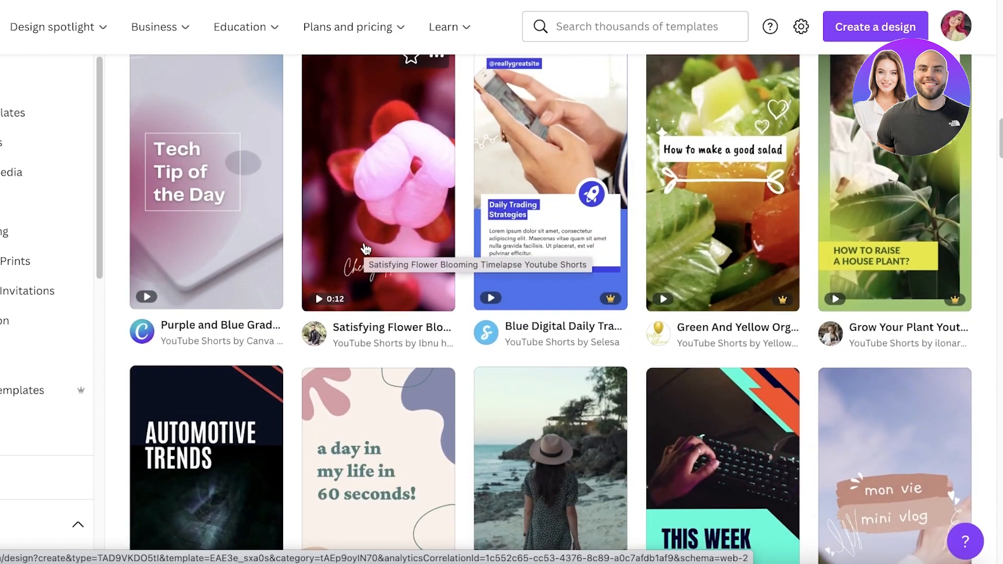
pyautogui.scroll(-4, 510, 307)
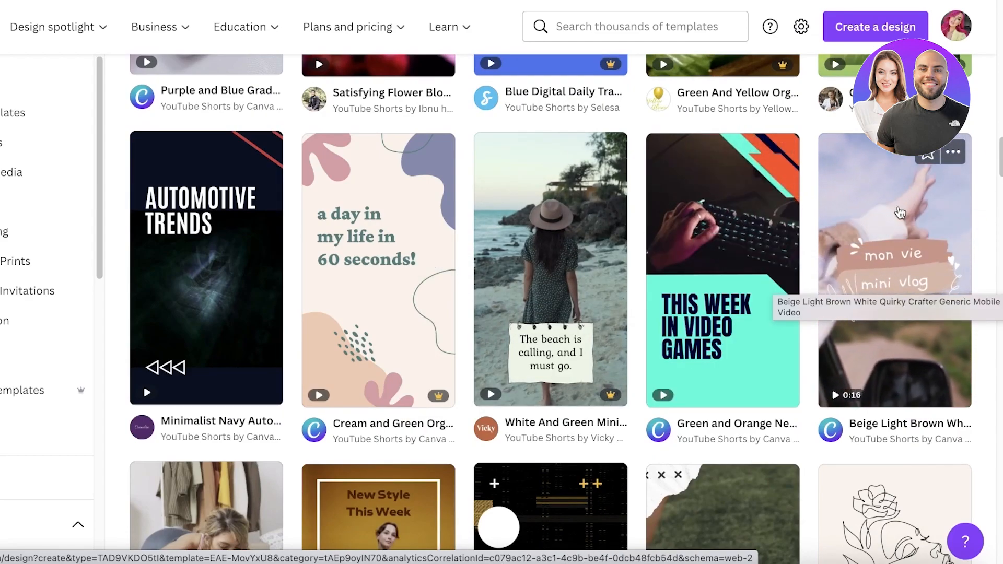
pyautogui.click(901, 203)
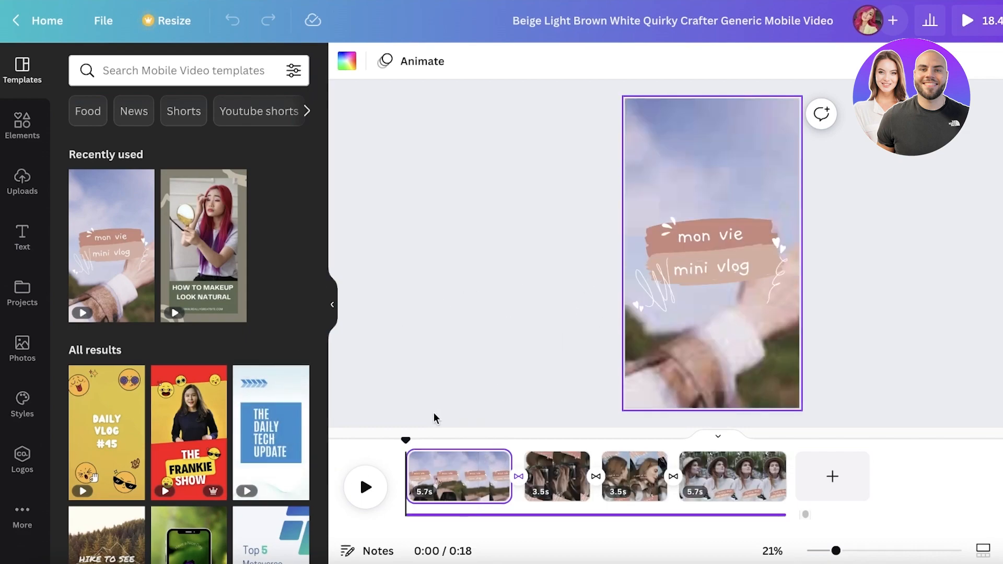
# Step: Play the template video and restart playback from the beginning
pyautogui.click(368, 490)
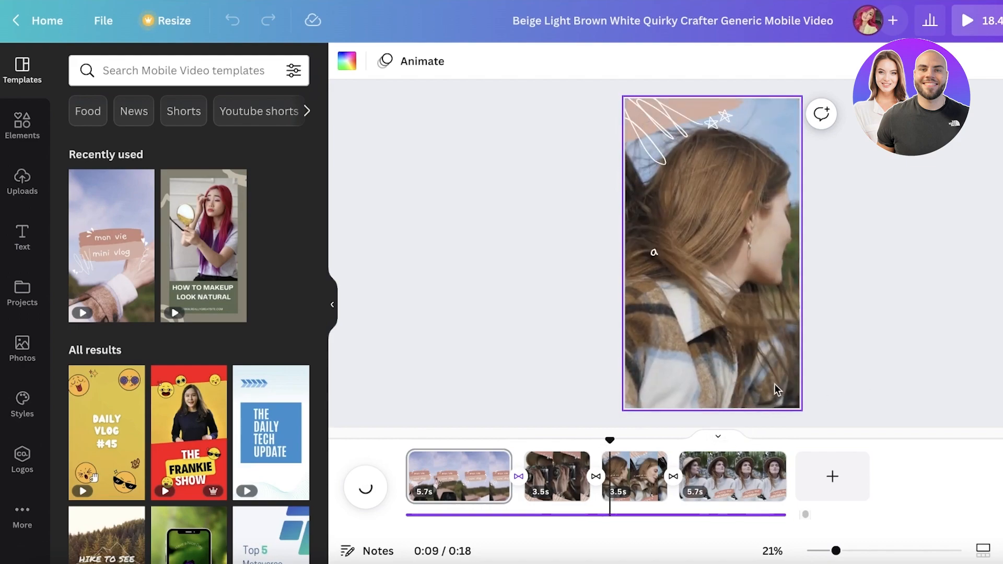
pyautogui.moveTo(617, 442); pyautogui.dragTo(411, 451)
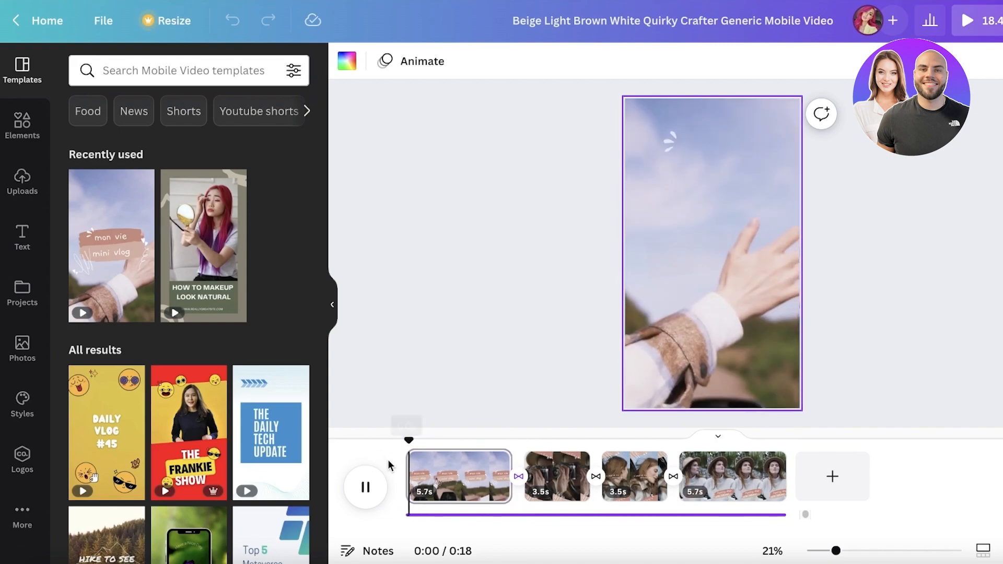
pyautogui.click(373, 490)
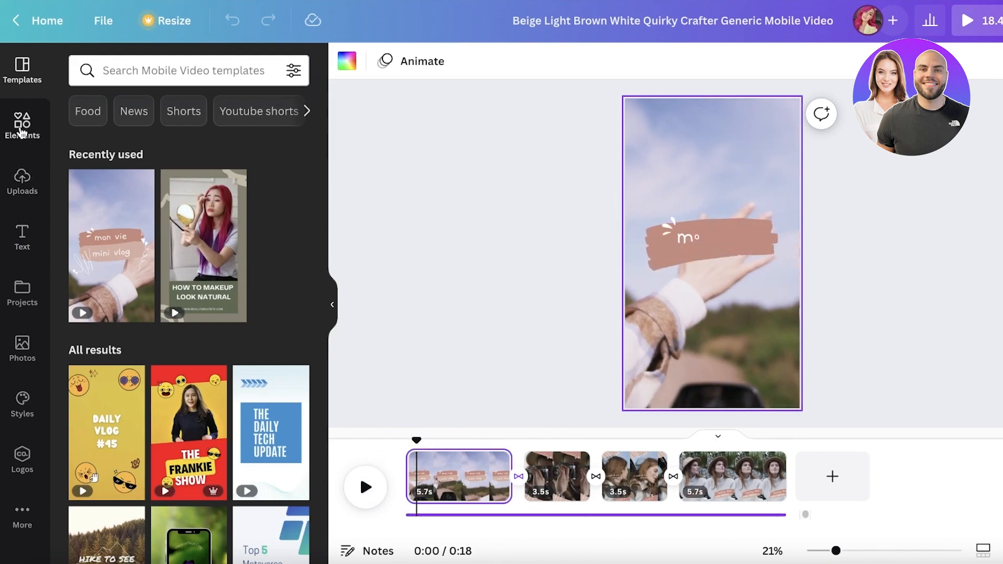
# Step: Check the uploaded videos, then search the Elements library for school and show video results
pyautogui.click(6, 189)
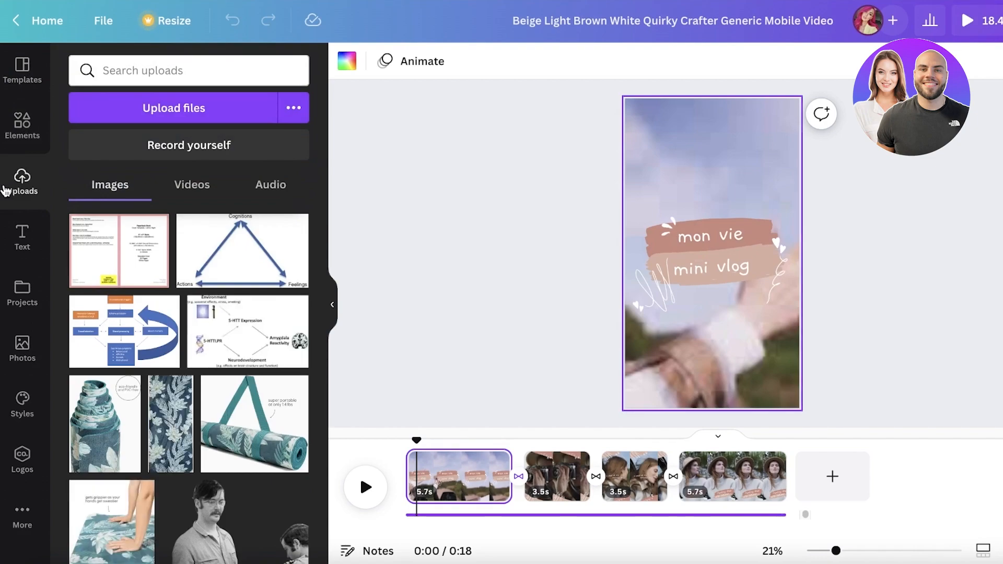
pyautogui.click(175, 189)
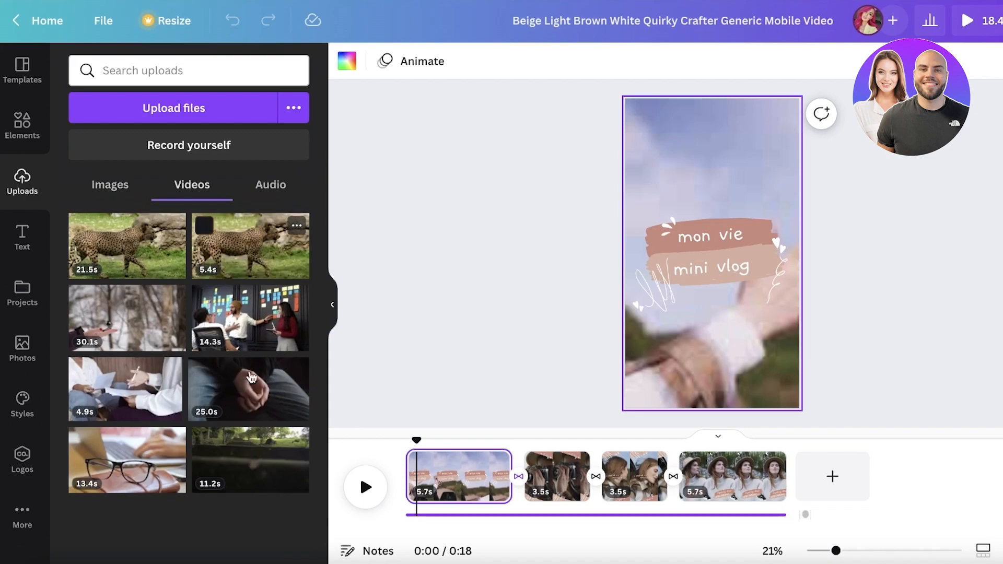
pyautogui.click(21, 128)
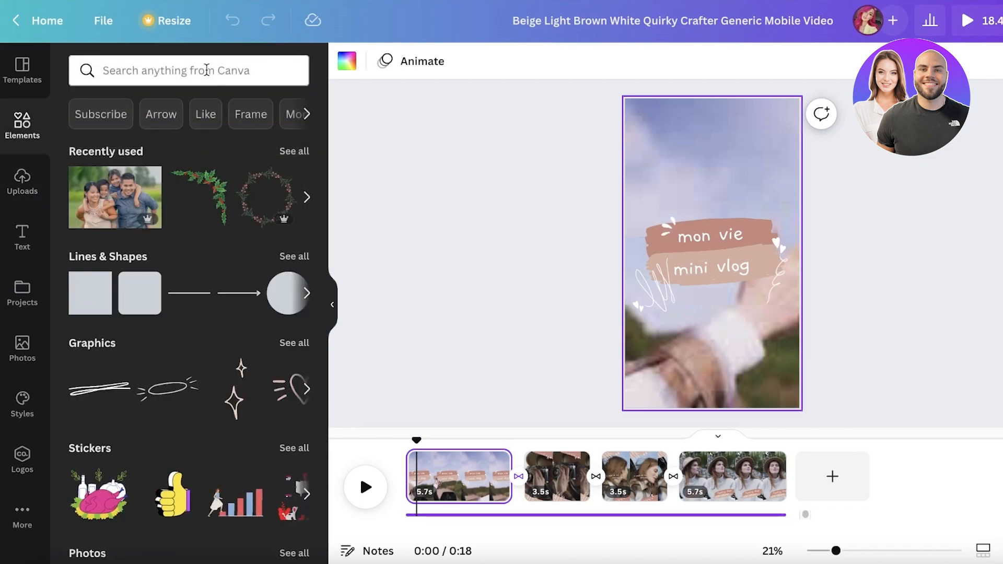
pyautogui.click(207, 70)
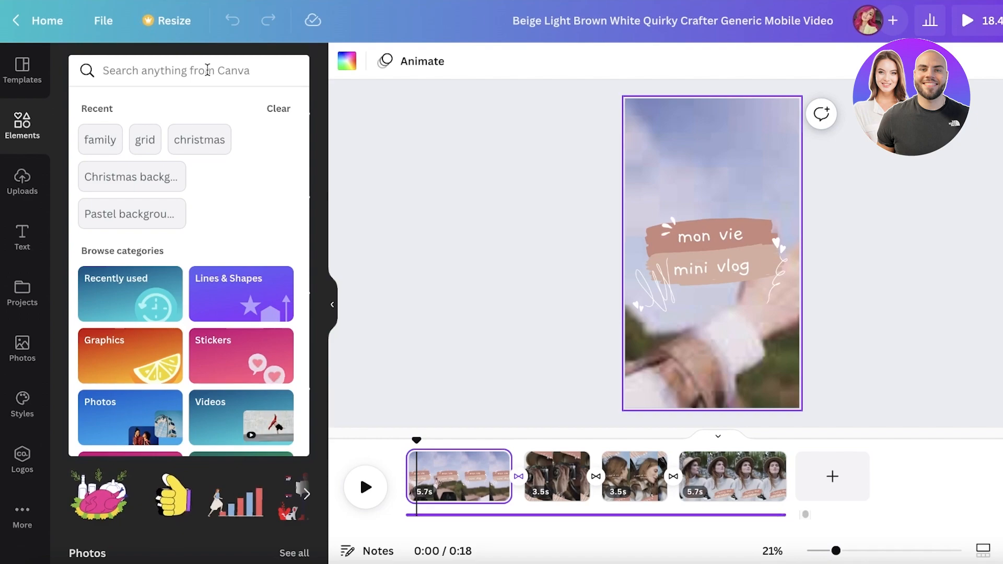
pyautogui.click(208, 70)
pyautogui.write('school')
pyautogui.press('Return')
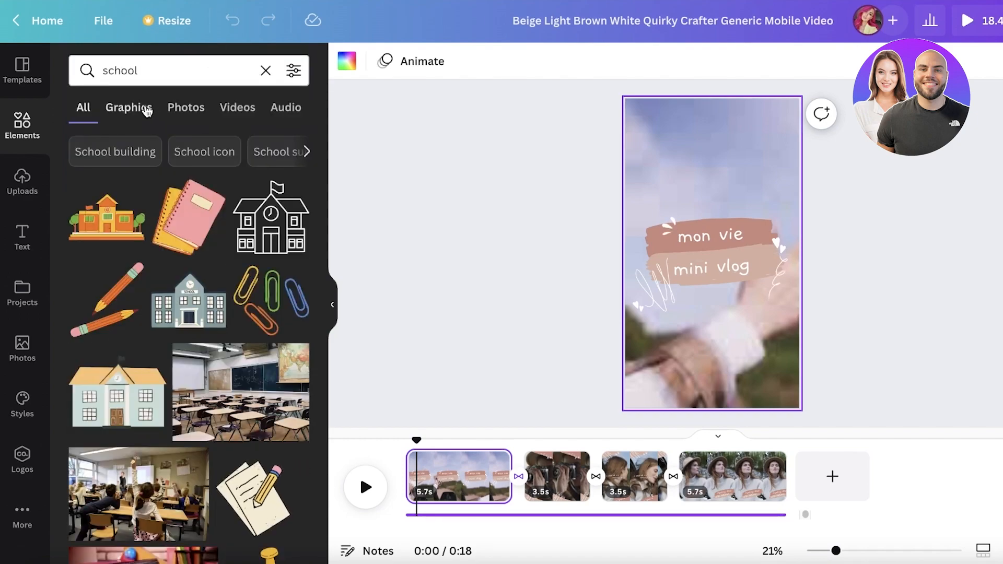
pyautogui.click(235, 108)
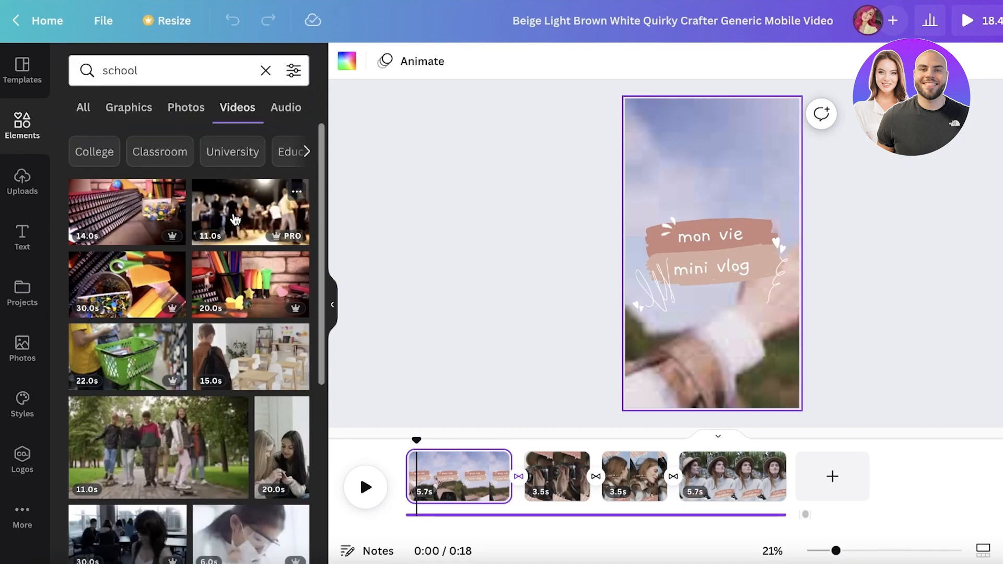
# Step: Edit the first clip's title text to read School and Mini Vlog
pyautogui.click(673, 258)
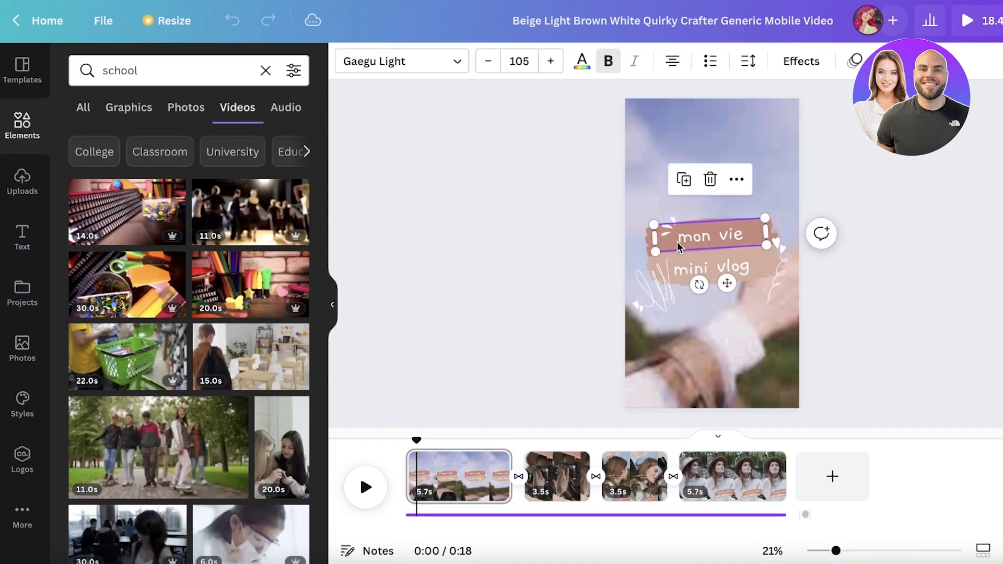
pyautogui.moveTo(416, 440); pyautogui.dragTo(458, 441)
pyautogui.click(716, 235)
pyautogui.click(717, 235)
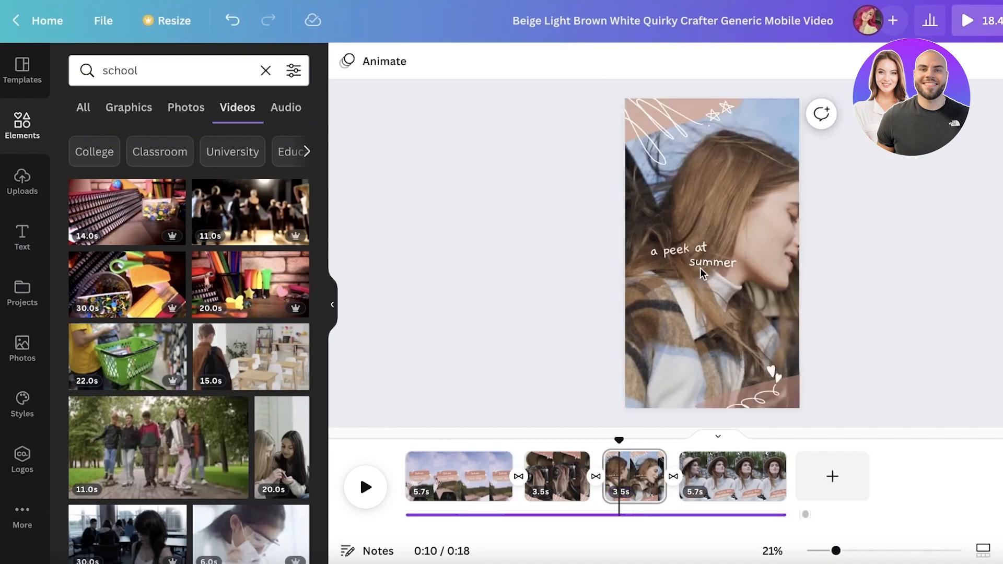
# Step: Paste The last few days of highschool into the third clip's upper caption and widen its text box
pyautogui.doubleClick(690, 255)
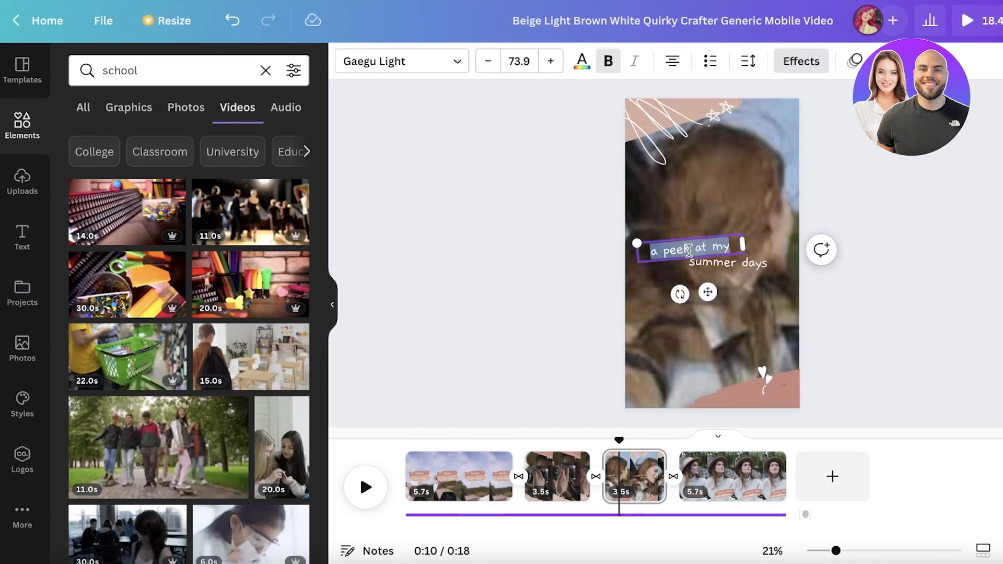
pyautogui.write('The last few days of highschool')
pyautogui.moveTo(768, 238); pyautogui.dragTo(836, 230)
pyautogui.click(495, 65)
pyautogui.click(495, 66)
pyautogui.click(740, 205)
pyautogui.moveTo(746, 246); pyautogui.dragTo(729, 247)
pyautogui.click(856, 213)
pyautogui.click(785, 242)
pyautogui.moveTo(617, 253); pyautogui.dragTo(664, 250)
pyautogui.moveTo(723, 240); pyautogui.dragTo(689, 240)
pyautogui.moveTo(782, 234)
pyautogui.mouseDown()
pyautogui.moveTo(798, 235)
pyautogui.moveTo(789, 247)
pyautogui.moveTo(776, 246)
pyautogui.moveTo(800, 226)
pyautogui.mouseUp()
# Step: Widen and reposition the bring alot of nostalgia caption on the third clip
pyautogui.doubleClick(728, 262)
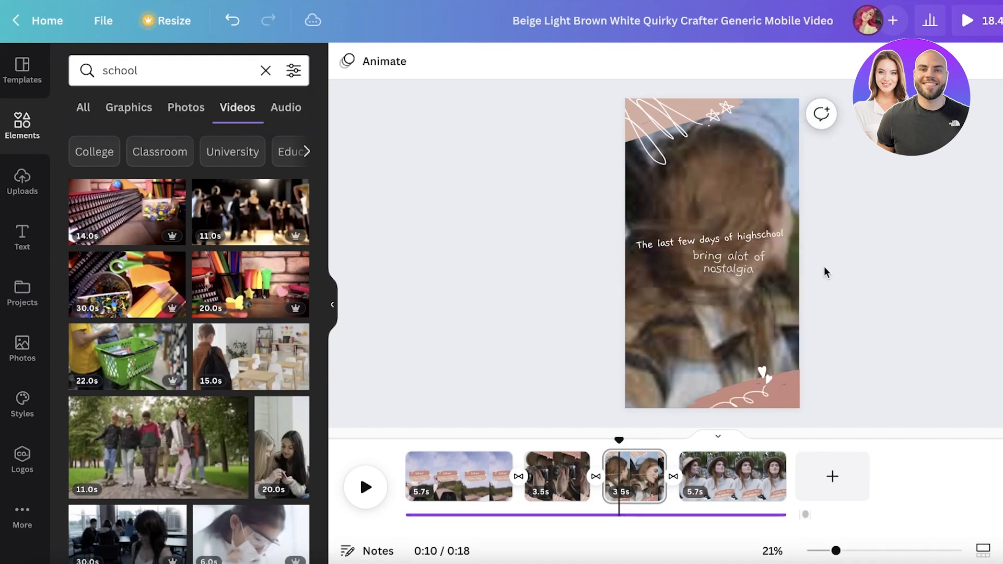
pyautogui.click(734, 275)
pyautogui.moveTo(774, 263); pyautogui.dragTo(843, 266)
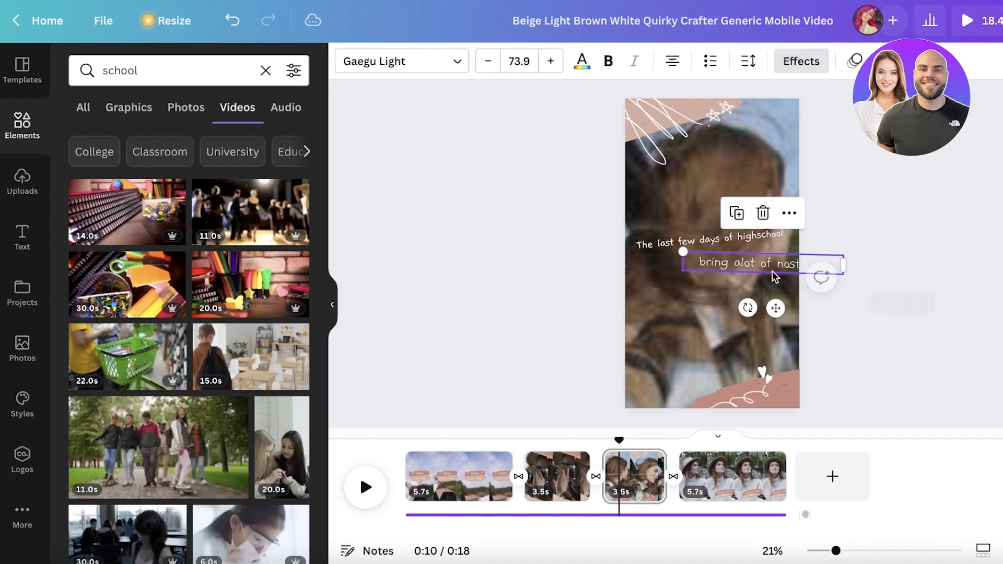
pyautogui.moveTo(777, 305); pyautogui.dragTo(724, 314)
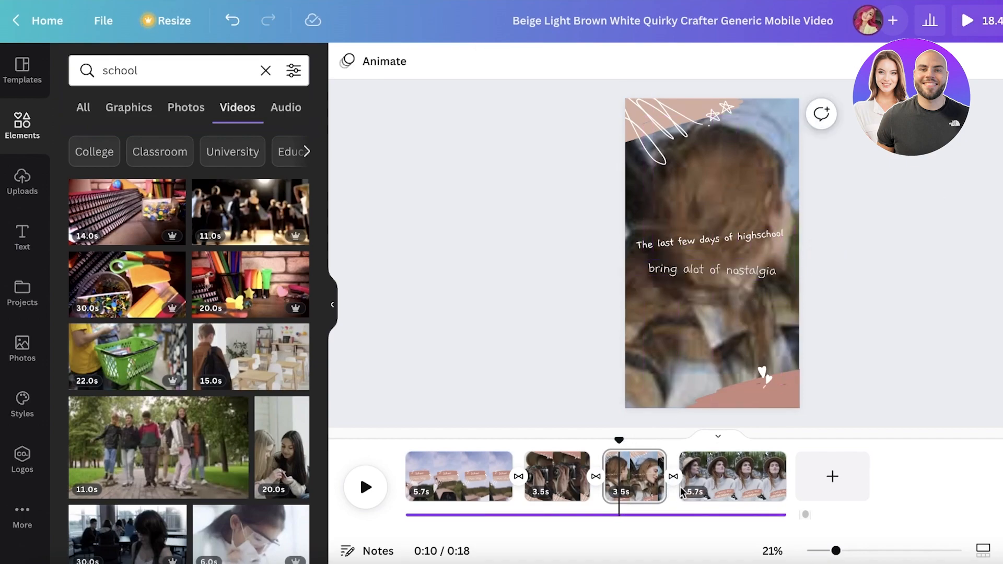
# Step: Open the fourth clip and inspect its Healing days with nature caption
pyautogui.click(700, 473)
pyautogui.doubleClick(720, 369)
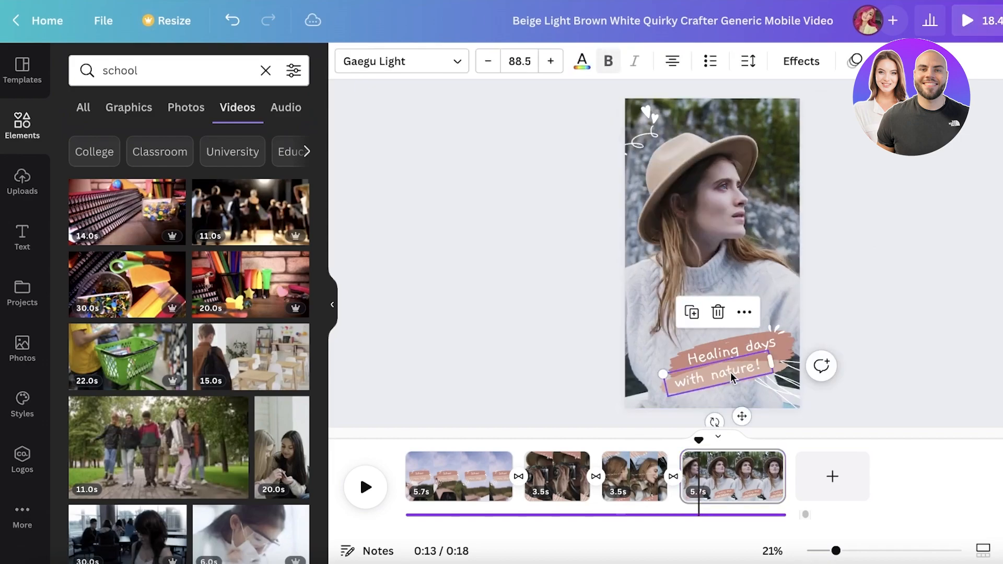
pyautogui.click(744, 233)
pyautogui.click(954, 229)
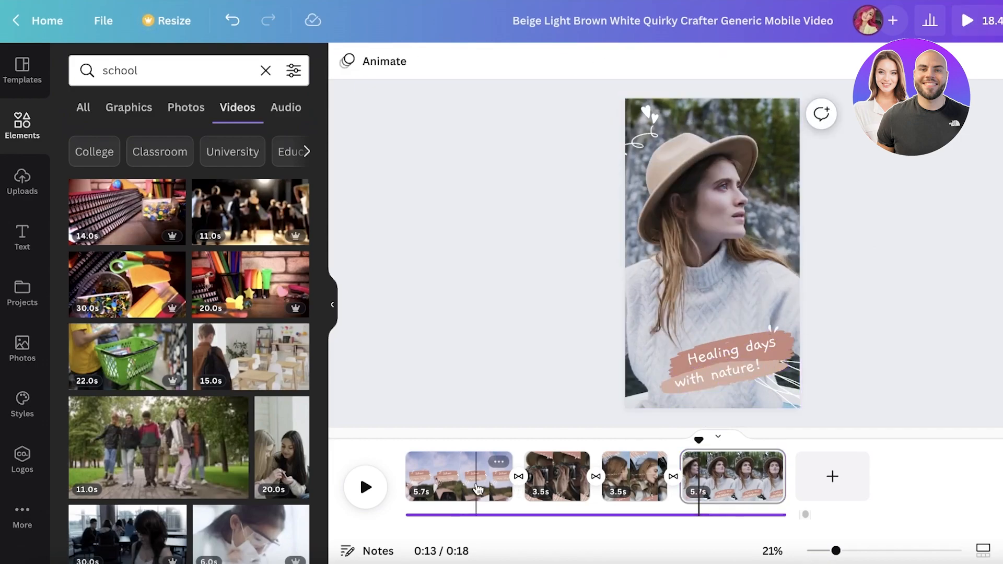
# Step: Delete the first clip, then undo the deletion
pyautogui.click(476, 488)
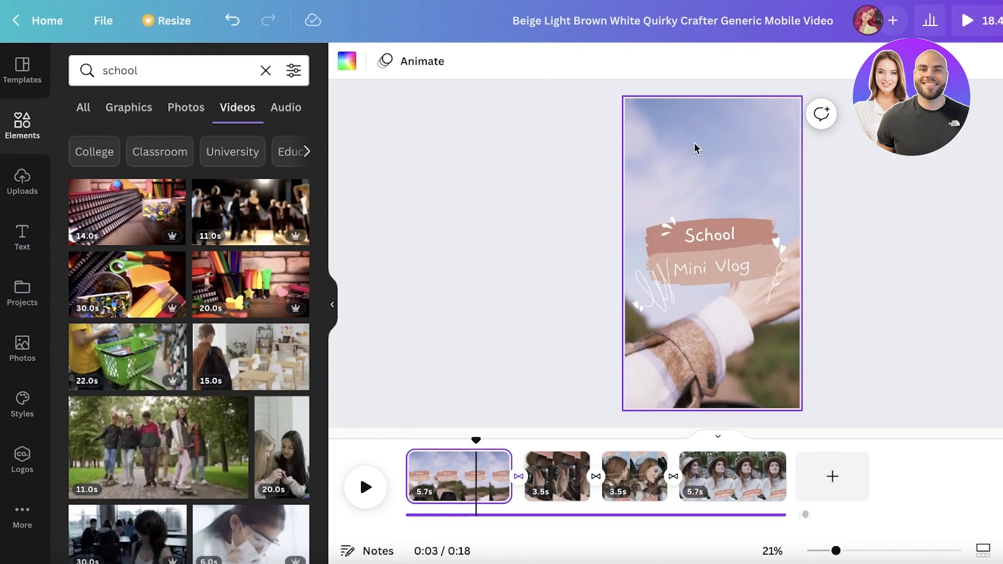
pyautogui.press('Delete')
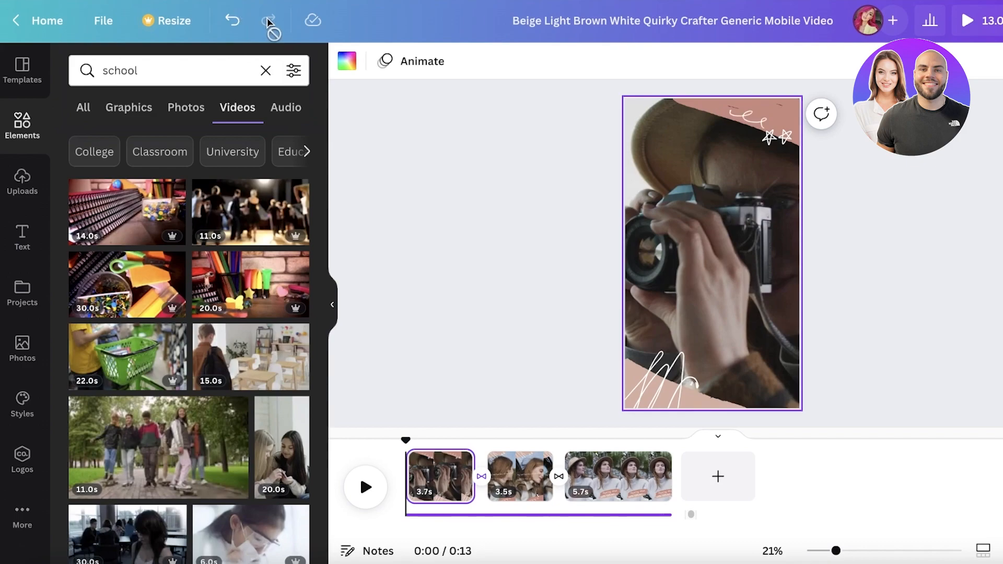
pyautogui.click(232, 20)
# Step: Add a new blank page after the last clip in the timeline
pyautogui.click(475, 469)
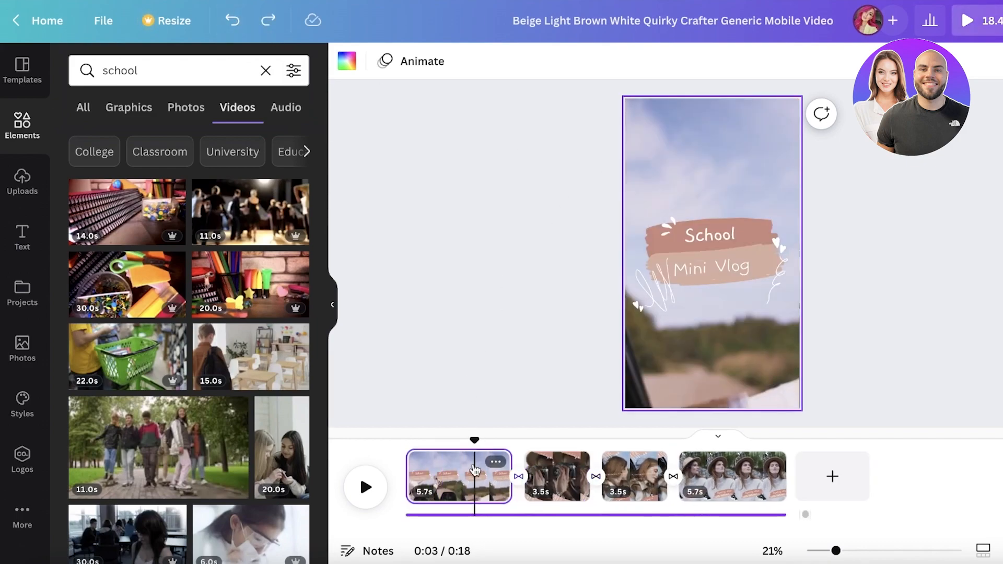
pyautogui.moveTo(712, 148); pyautogui.dragTo(675, 199)
pyautogui.click(697, 144)
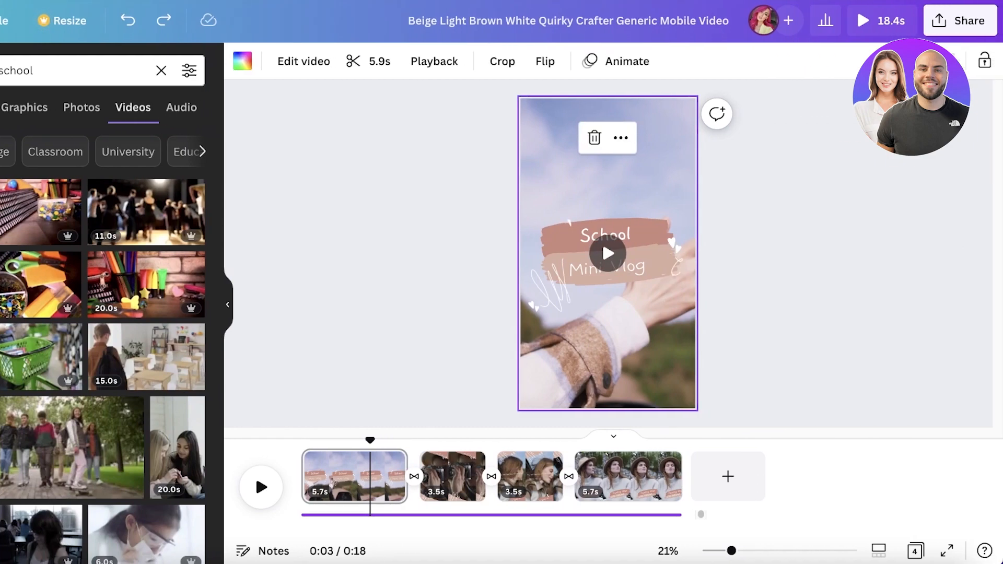
pyautogui.click(726, 472)
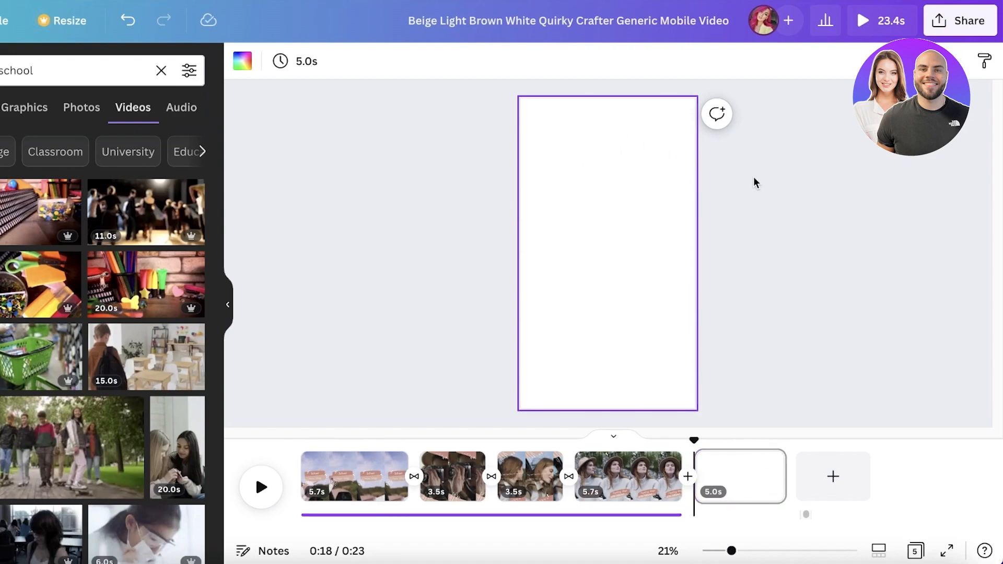
# Step: Delete the blank last page from the timeline
pyautogui.click(724, 476)
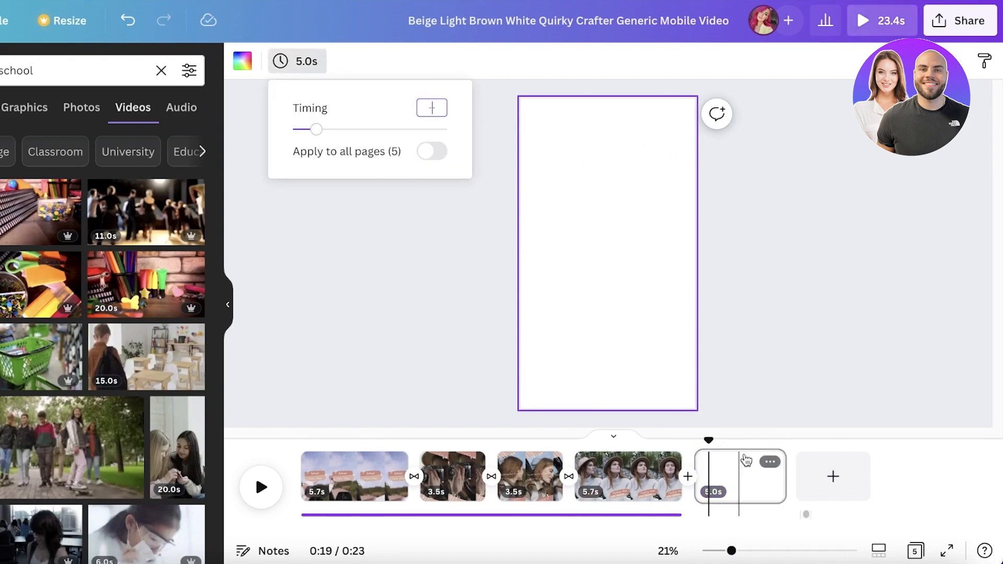
pyautogui.click(770, 462)
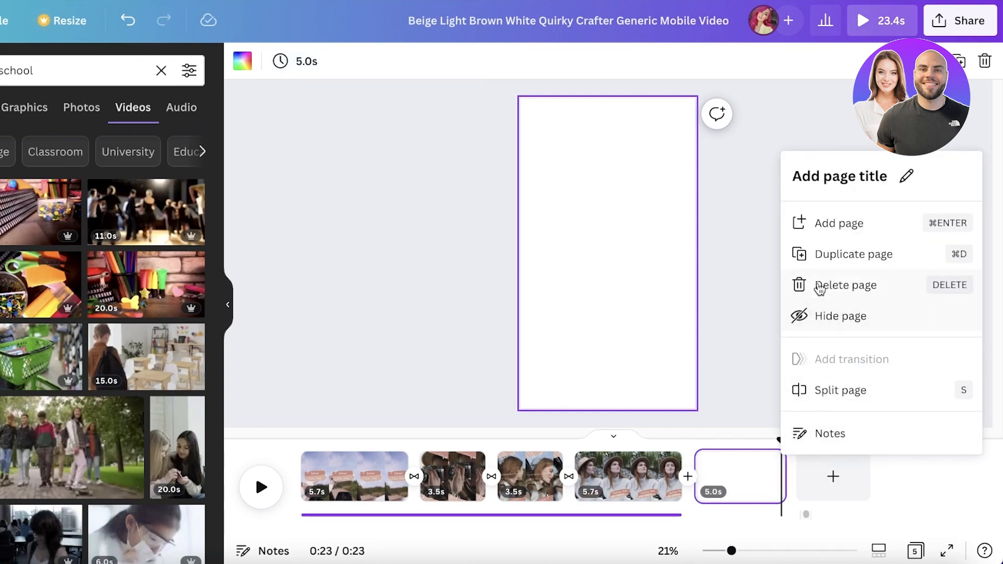
pyautogui.click(819, 287)
# Step: Duplicate the first page of the video
pyautogui.click(318, 466)
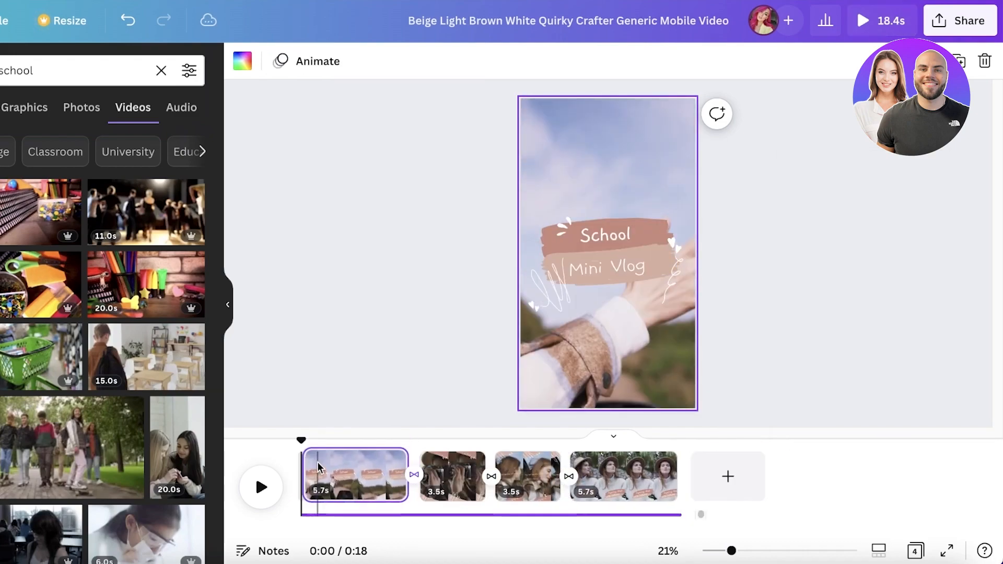
pyautogui.click(392, 462)
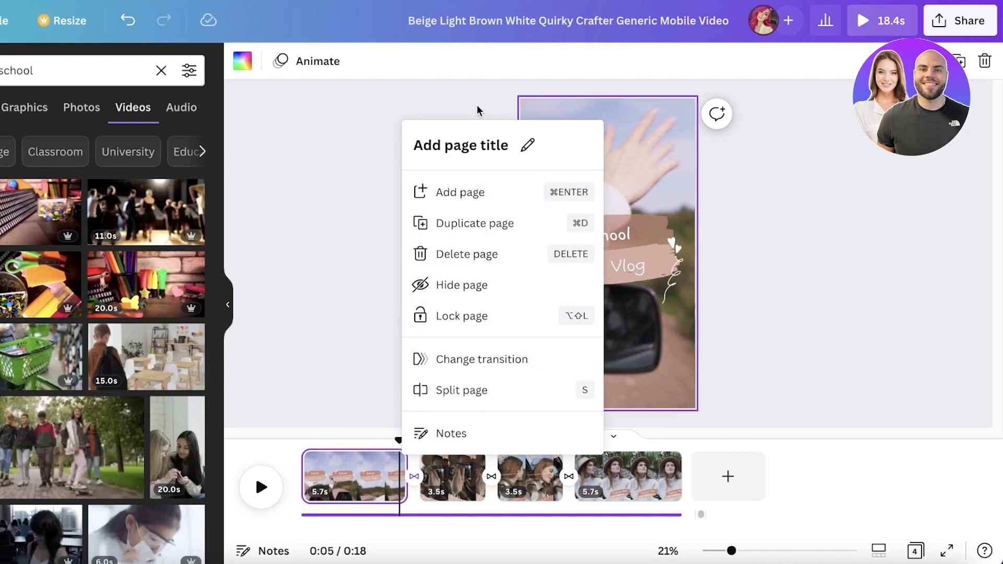
pyautogui.press('super+d')
pyautogui.click(575, 174)
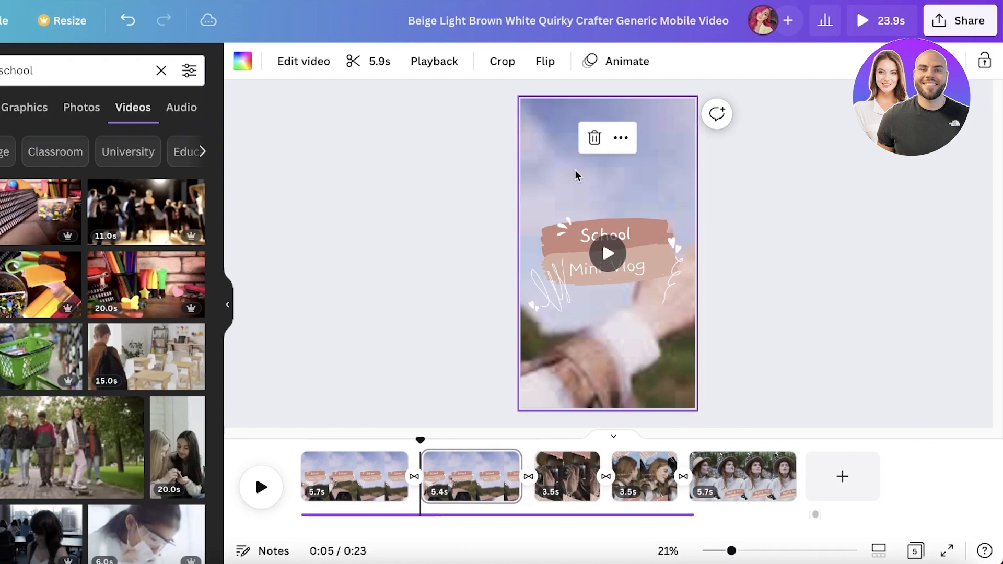
# Step: Remove the background video from the duplicated page, keeping the School Mini Vlog caption
pyautogui.click(585, 198)
pyautogui.click(620, 139)
pyautogui.click(665, 232)
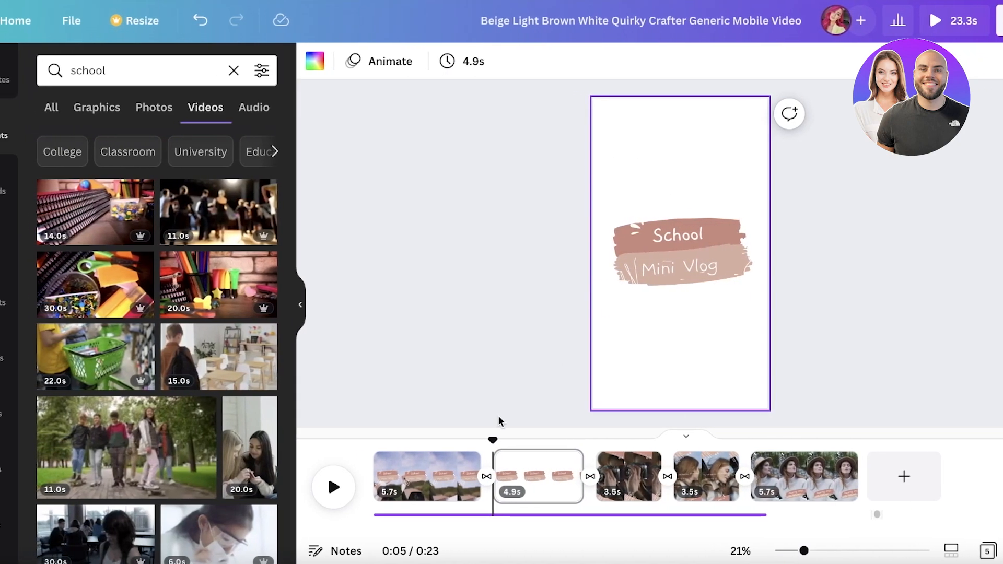
# Step: Delete the original first page
pyautogui.click(388, 466)
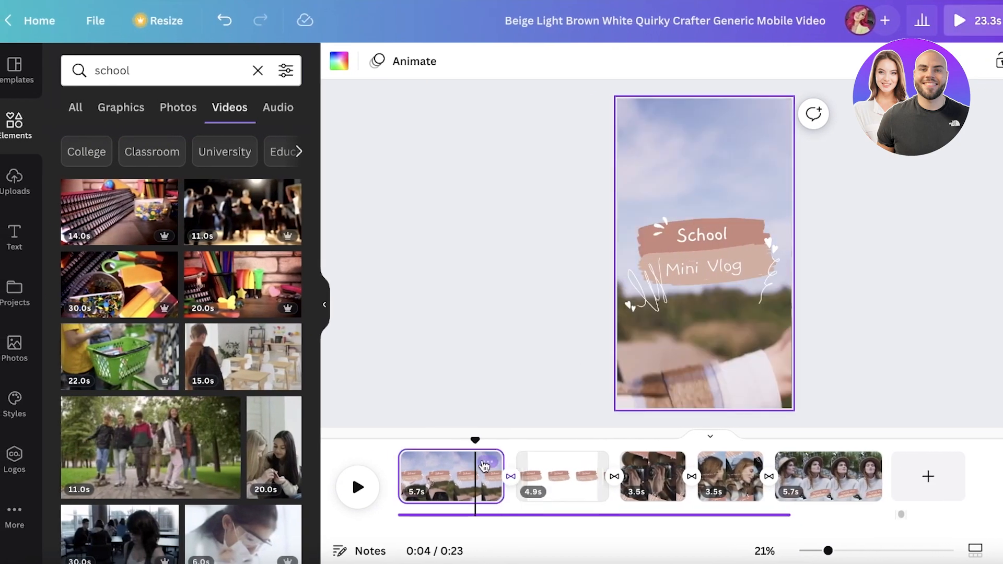
pyautogui.press('Delete')
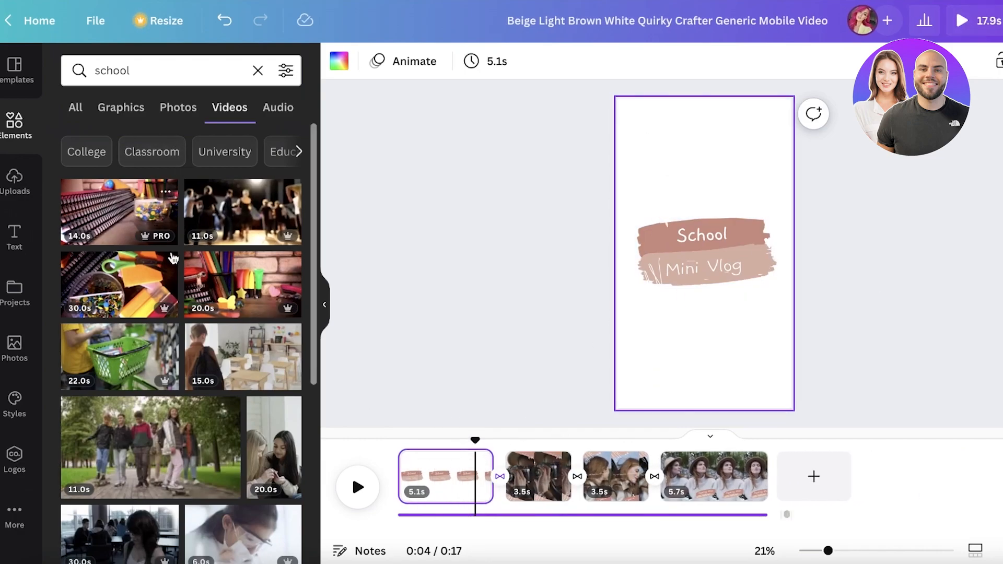
# Step: Add the 20.0s video of two girls from the school search results to the first page and enlarge it
pyautogui.scroll(-4, 170, 246)
pyautogui.click(266, 253)
pyautogui.moveTo(711, 191); pyautogui.dragTo(689, 167)
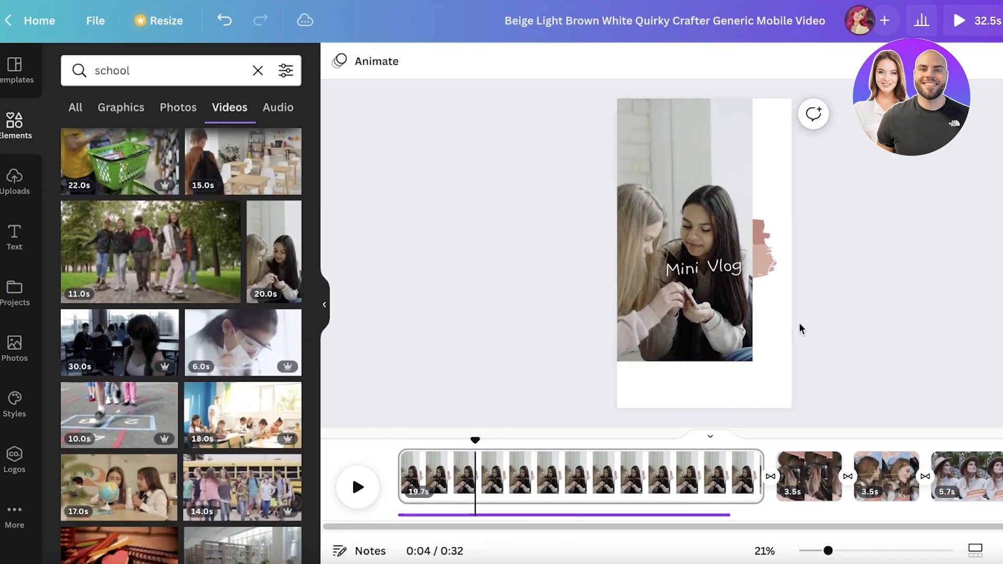
pyautogui.moveTo(752, 361); pyautogui.dragTo(805, 418)
# Step: Send the girls video to back behind the caption and resize it to fill the page
pyautogui.rightClick(692, 171)
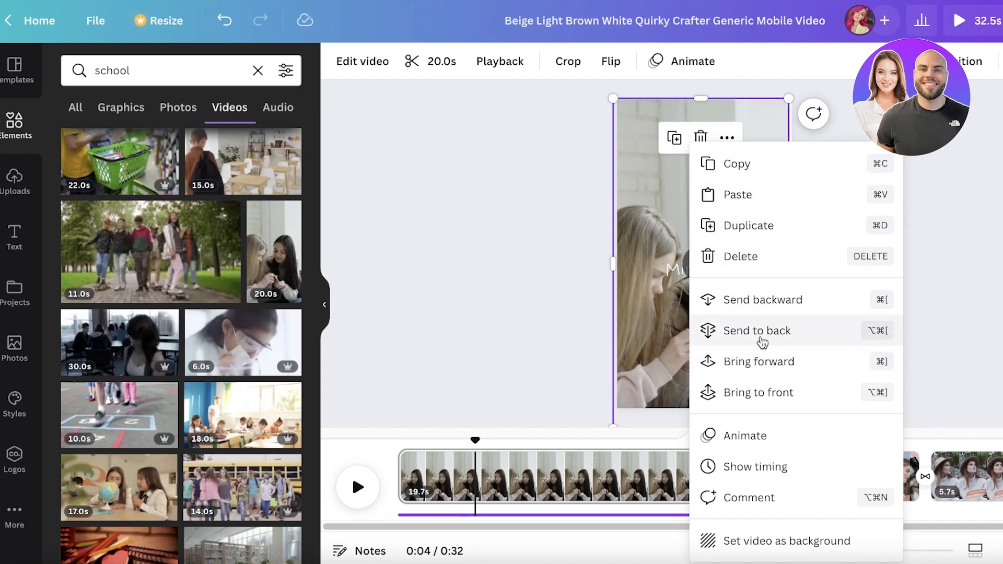
pyautogui.click(725, 336)
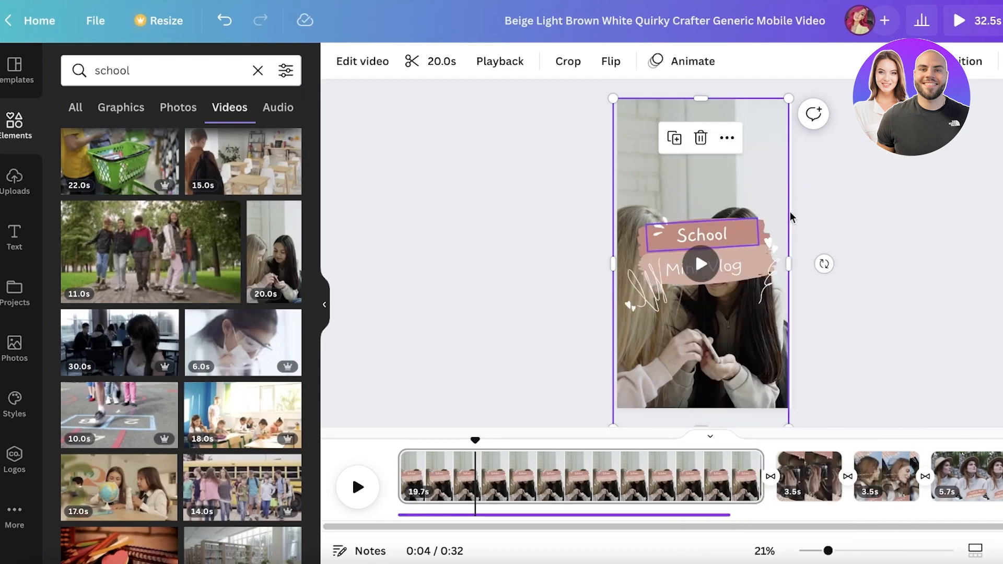
pyautogui.moveTo(726, 131); pyautogui.dragTo(728, 187)
pyautogui.moveTo(618, 128); pyautogui.dragTo(592, 83)
pyautogui.moveTo(732, 171); pyautogui.dragTo(742, 172)
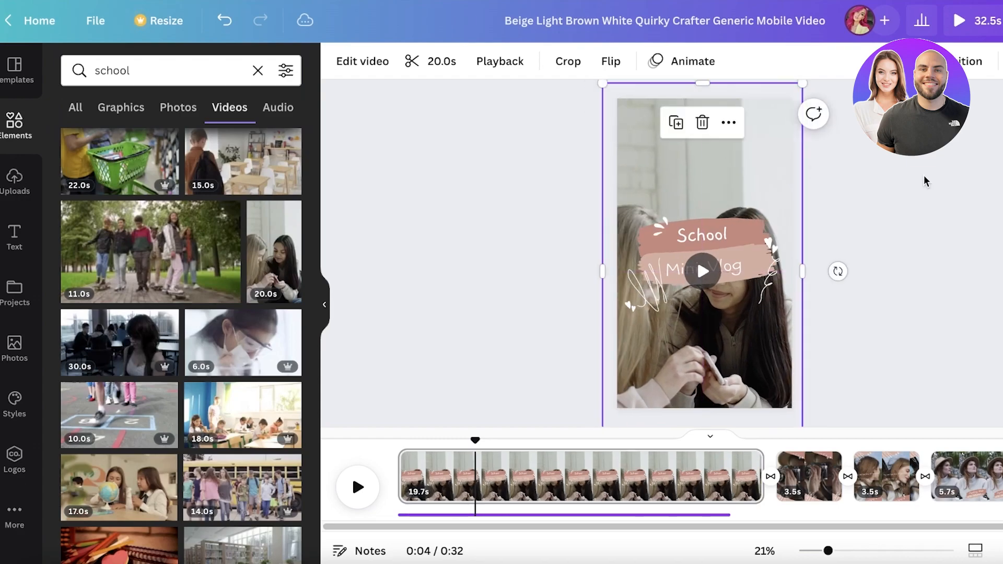
# Step: Trim the first page to about 4.0 s
pyautogui.click(576, 275)
pyautogui.click(357, 488)
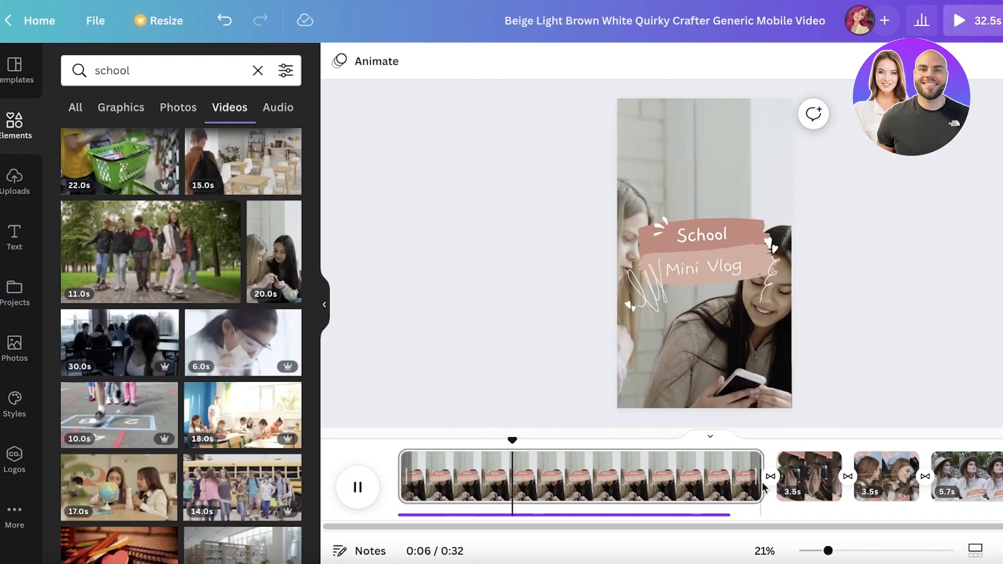
pyautogui.moveTo(748, 481); pyautogui.dragTo(463, 481)
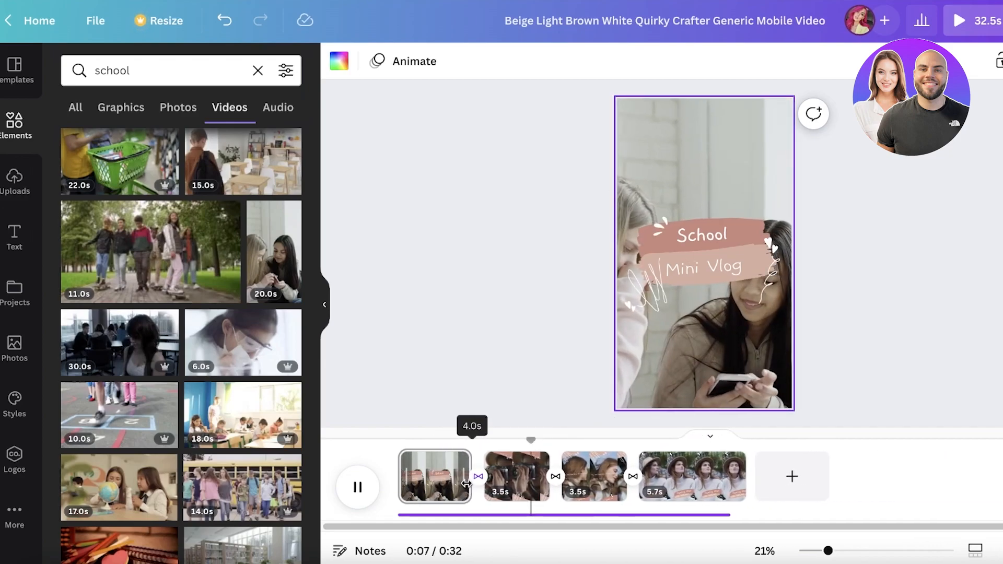
# Step: Remove the camera video from the second page, keeping its decorations
pyautogui.click(524, 470)
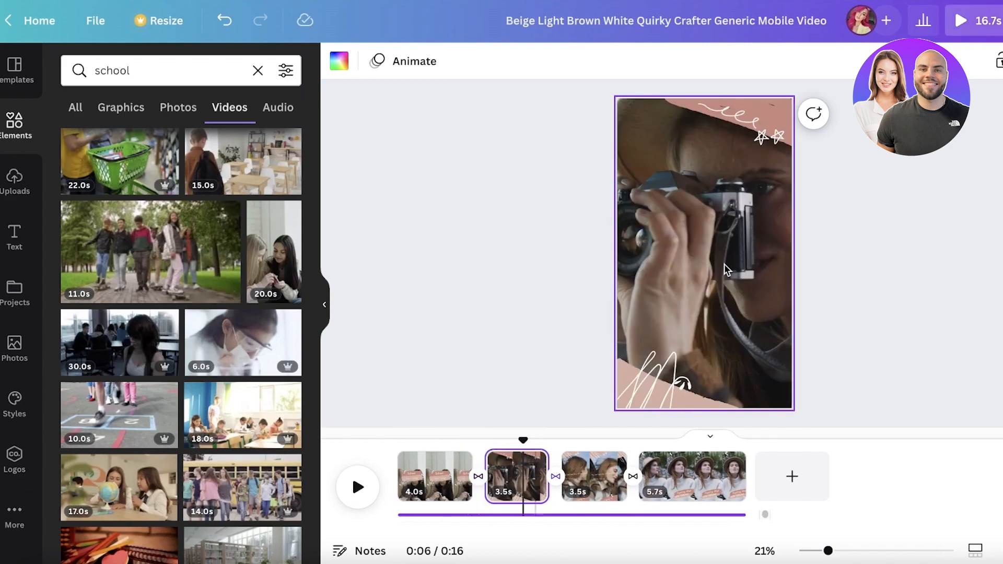
pyautogui.click(694, 167)
pyautogui.click(691, 139)
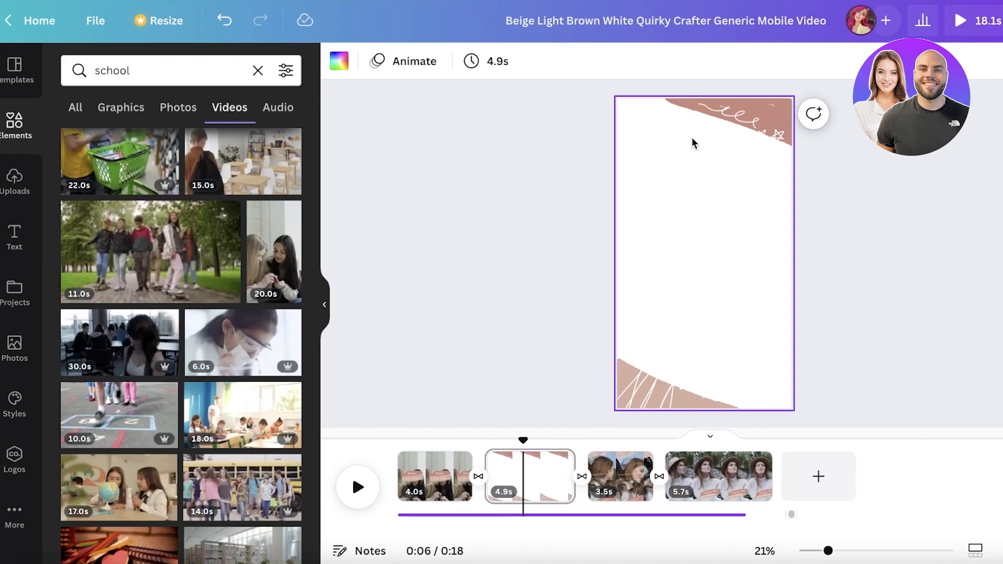
# Step: Add the 11.0s walking students video to the second page, enlarge it and send it to back
pyautogui.click(150, 251)
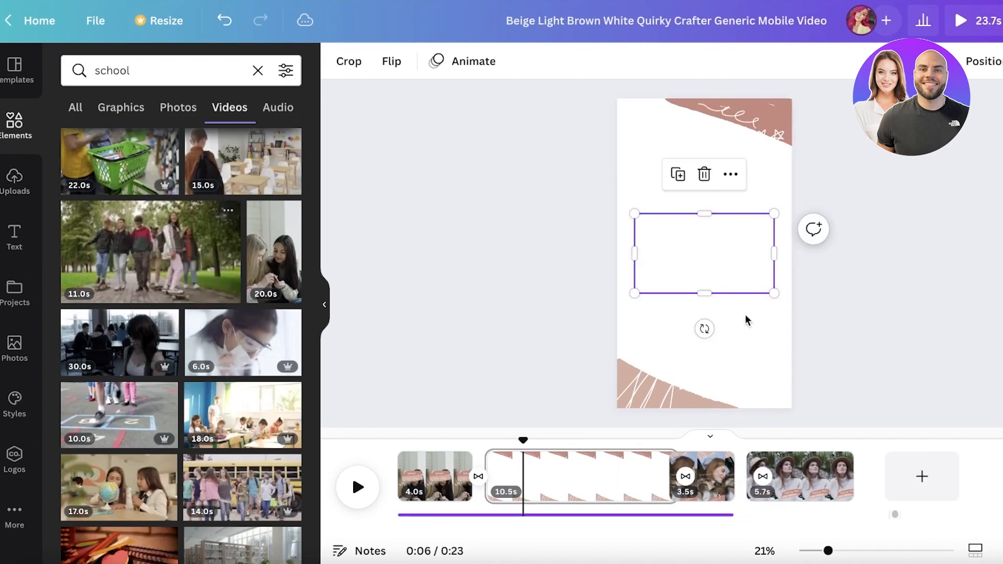
pyautogui.moveTo(774, 292); pyautogui.dragTo(996, 433)
pyautogui.moveTo(803, 370); pyautogui.dragTo(785, 256)
pyautogui.rightClick(675, 198)
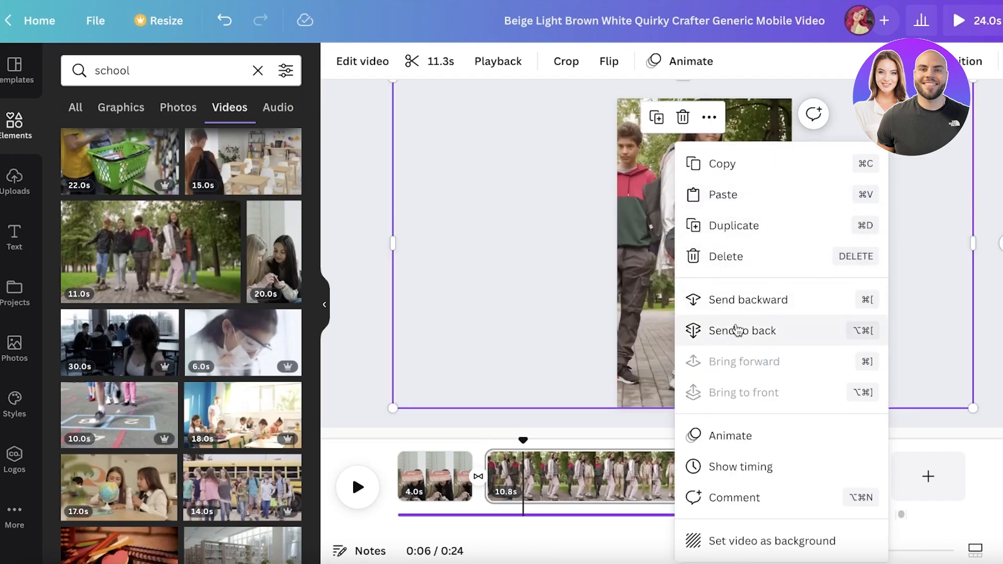
pyautogui.click(738, 330)
pyautogui.press('Escape')
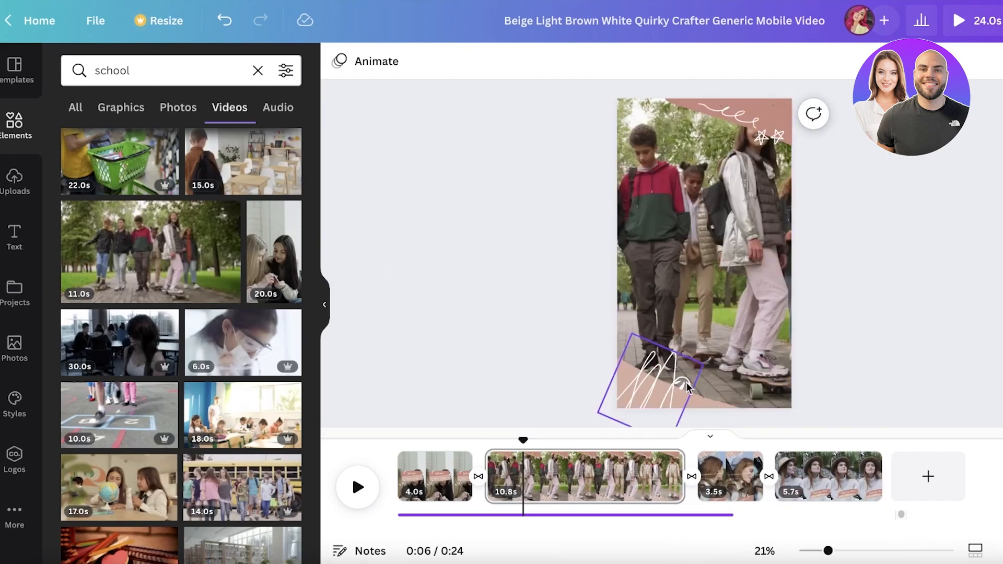
# Step: Trim the second page to about 3.4 s
pyautogui.click(648, 488)
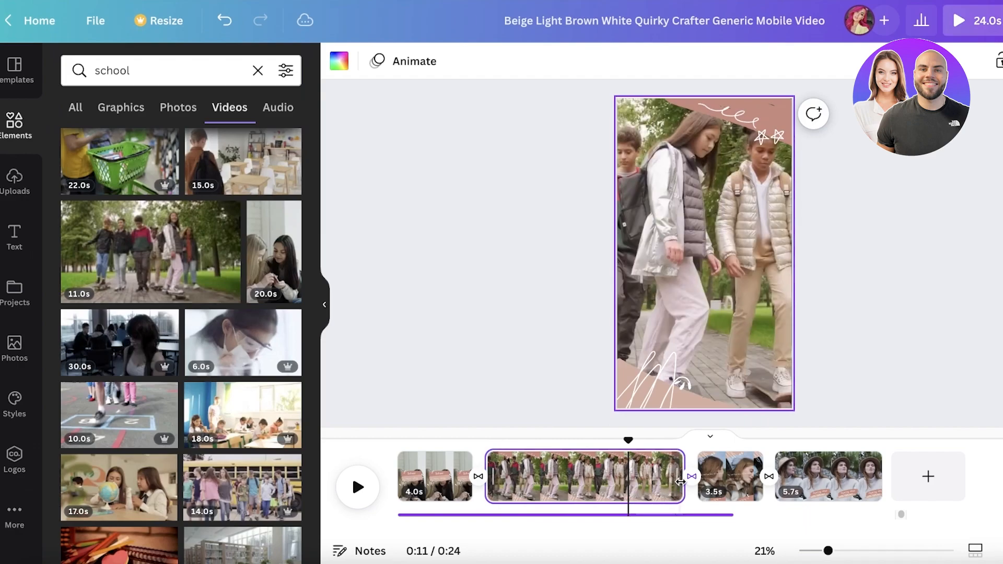
pyautogui.moveTo(675, 479); pyautogui.dragTo(547, 480)
# Step: Remove the background video from the third page, keeping the nostalgia caption
pyautogui.click(601, 476)
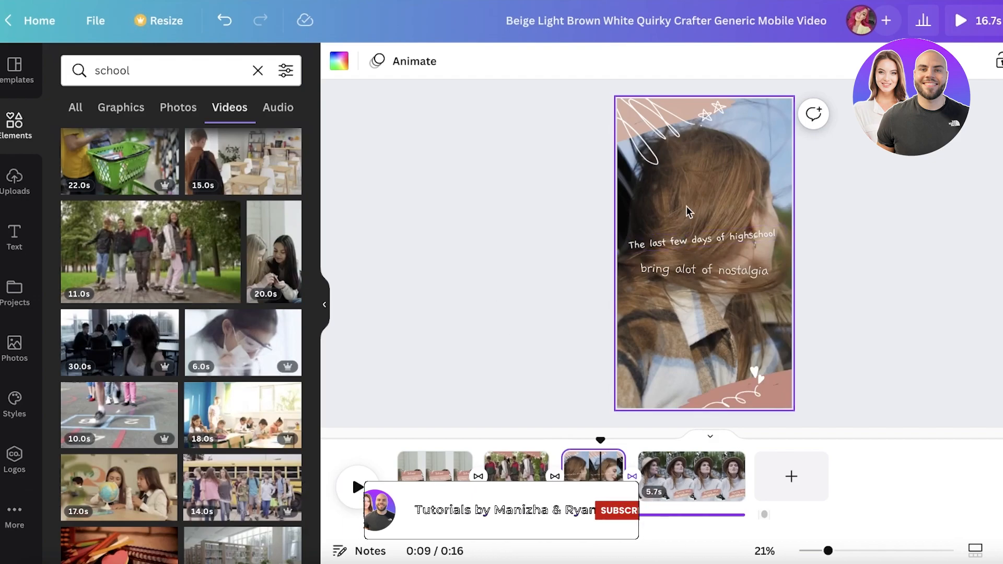
pyautogui.click(792, 166)
pyautogui.click(691, 138)
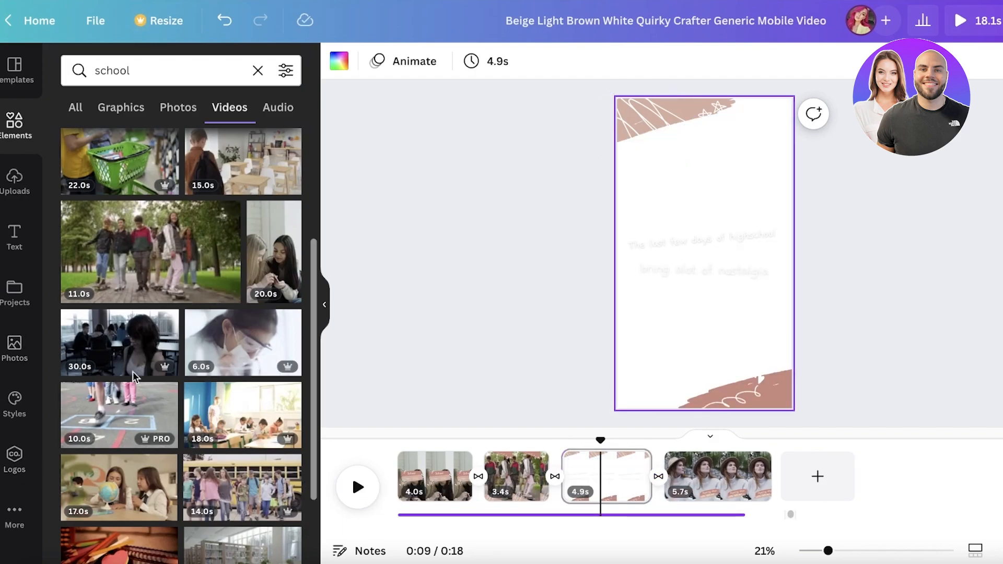
# Step: Add the girl-with-glass school video to the third page as its background behind the caption
pyautogui.scroll(-1, 123, 389)
pyautogui.scroll(-8, 135, 330)
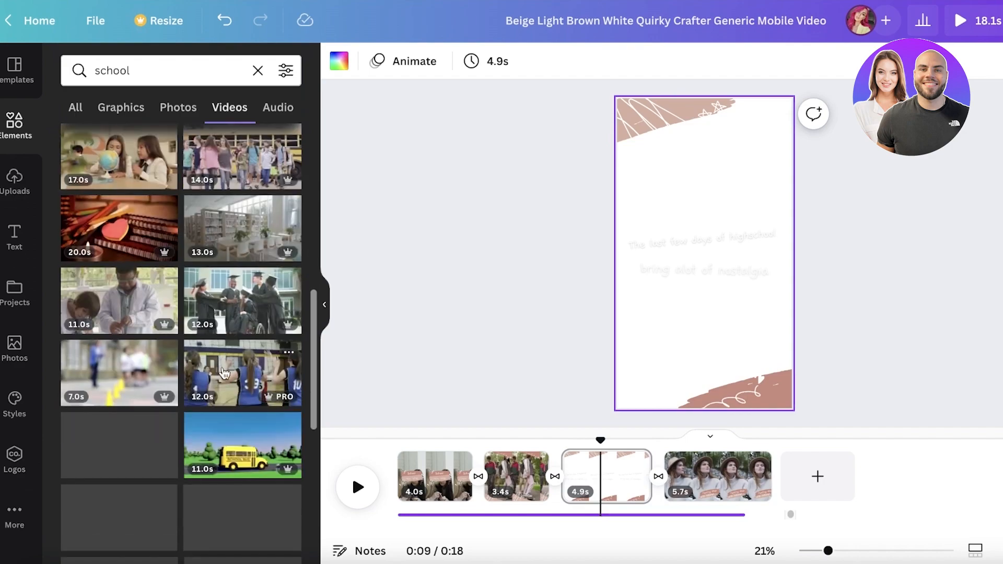
pyautogui.scroll(-5, 157, 393)
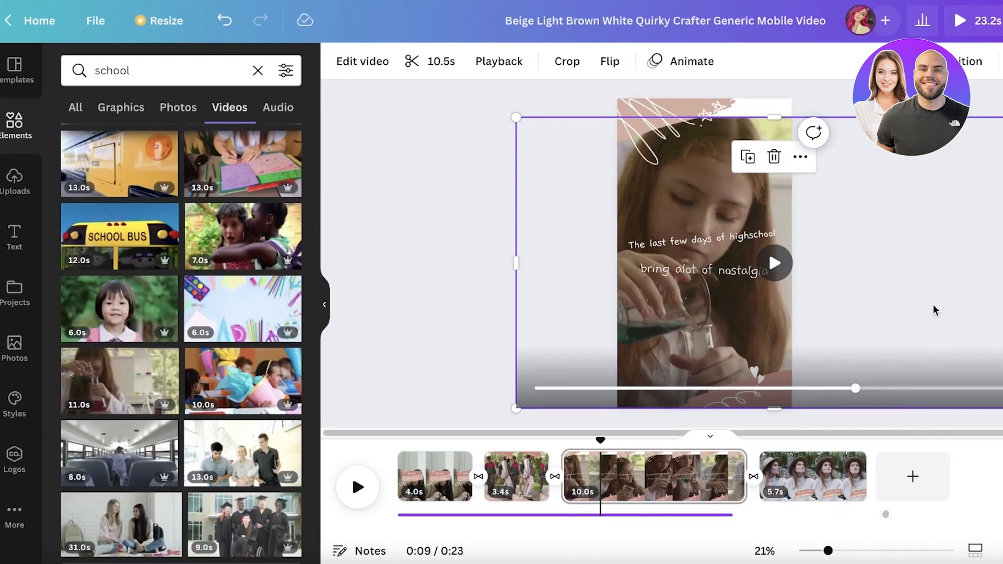
# Step: Delete the last page of the timeline
pyautogui.click(846, 482)
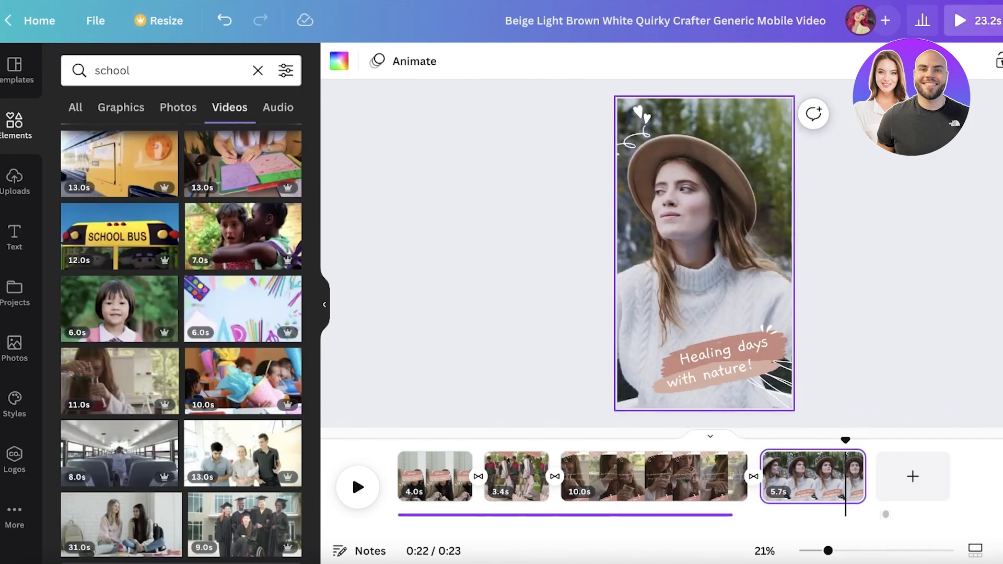
pyautogui.press('Delete')
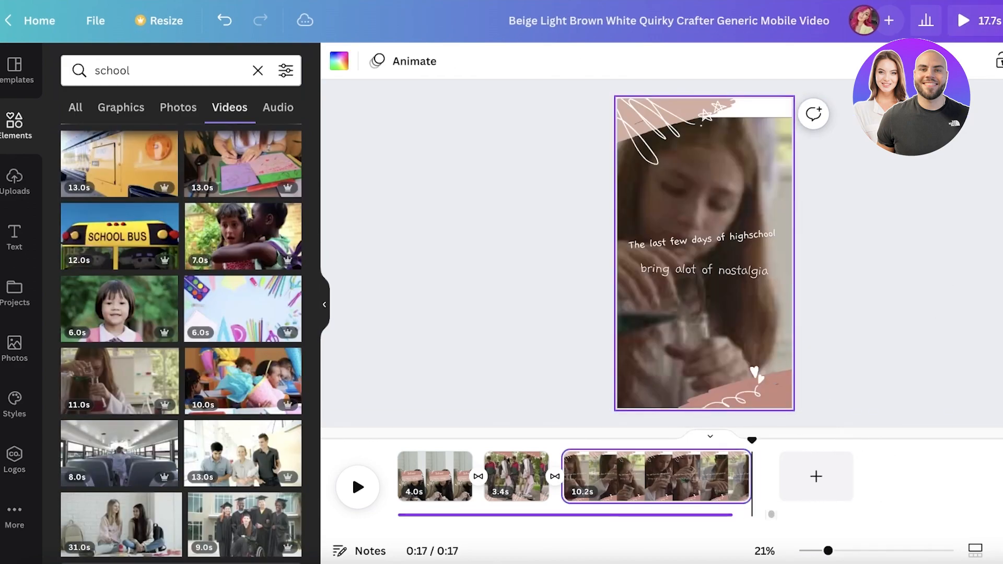
pyautogui.moveTo(752, 444); pyautogui.dragTo(395, 421)
pyautogui.moveTo(829, 554); pyautogui.dragTo(826, 552)
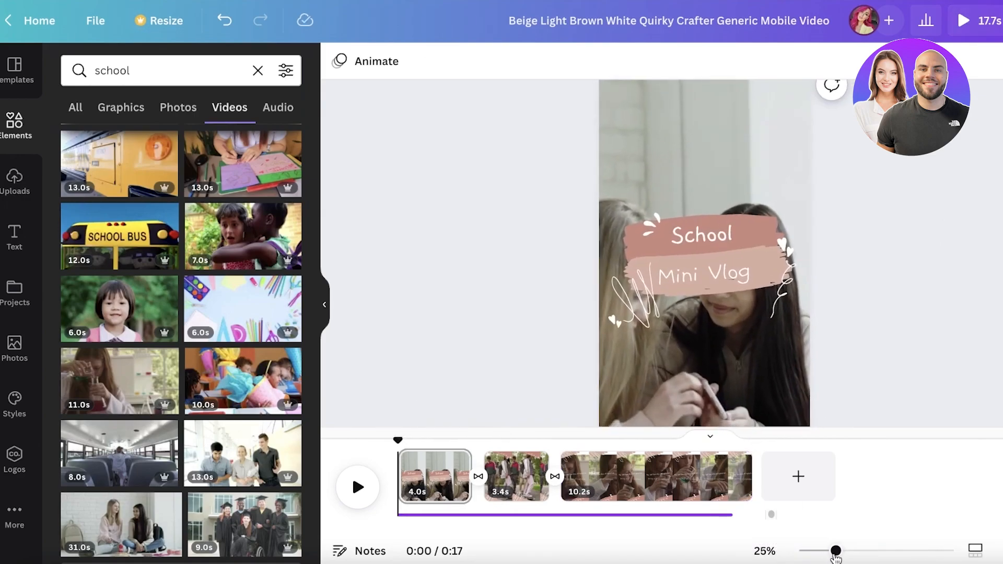
# Step: Preview the finished video in full screen
pyautogui.click(1002, 20)
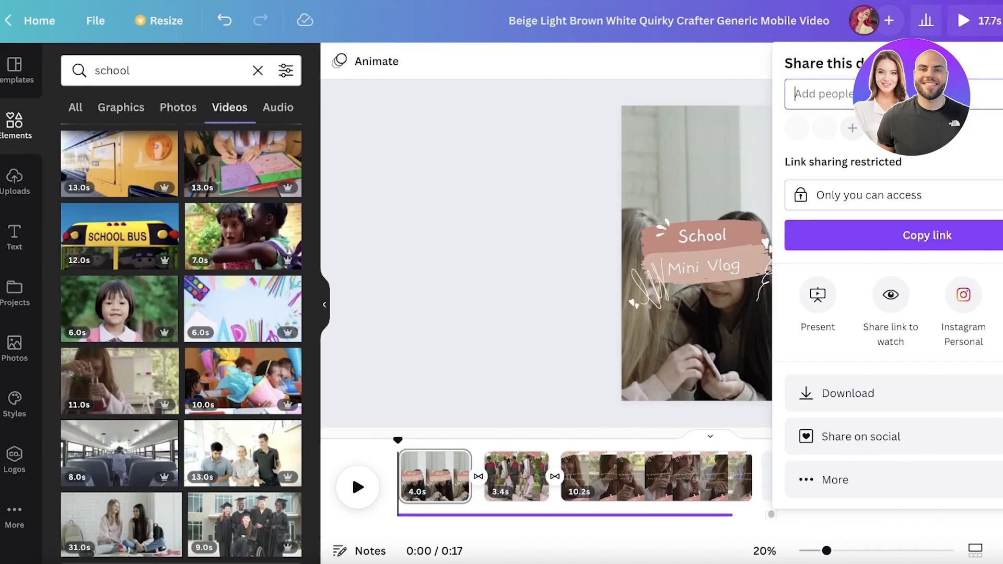
pyautogui.click(961, 17)
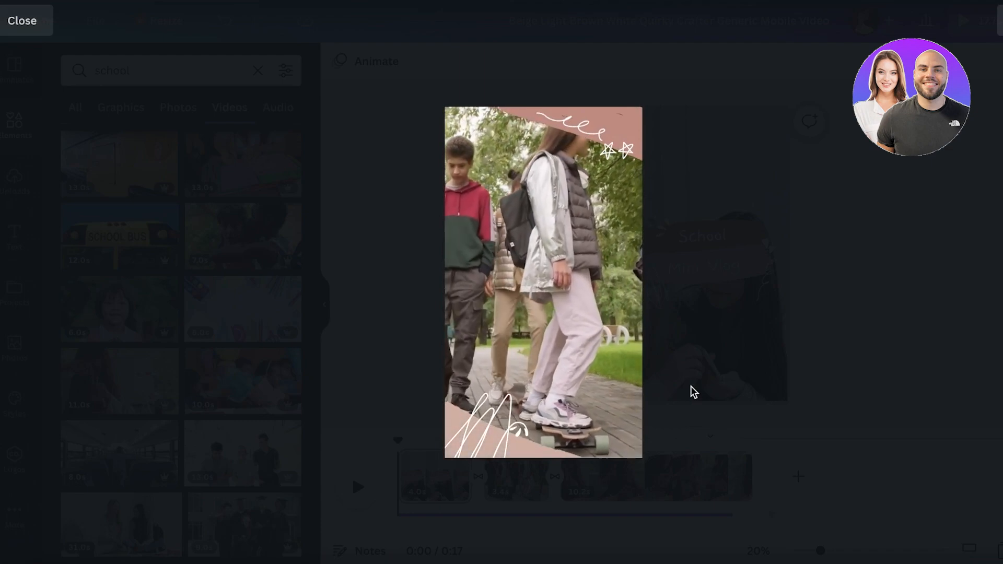
pyautogui.press('Escape')
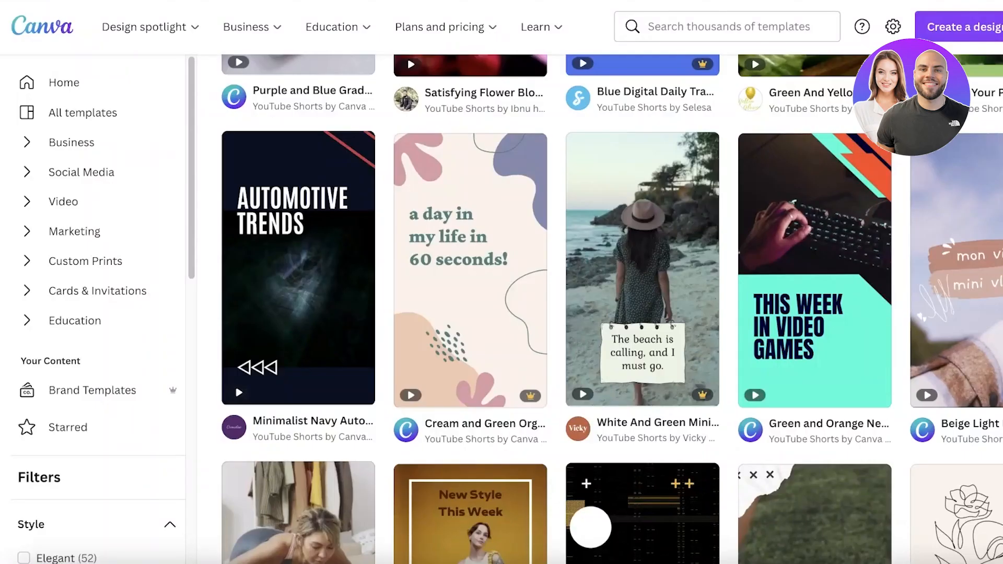
pyautogui.scroll(15, 152, 235)
pyautogui.scroll(-1, 197, 230)
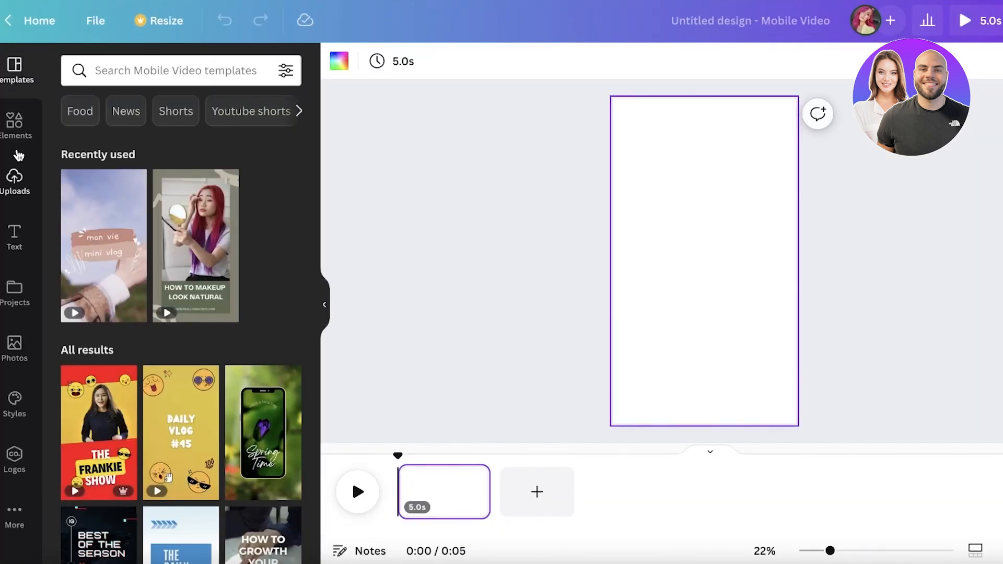
# Step: Add the uploaded 21.5s cheetah video to the new blank mobile video design
pyautogui.click(18, 175)
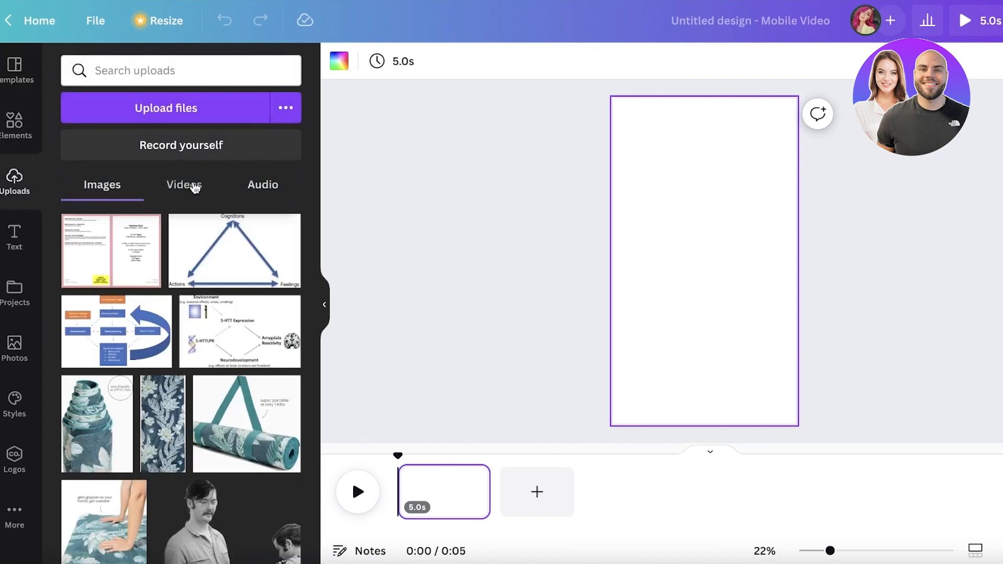
pyautogui.click(201, 187)
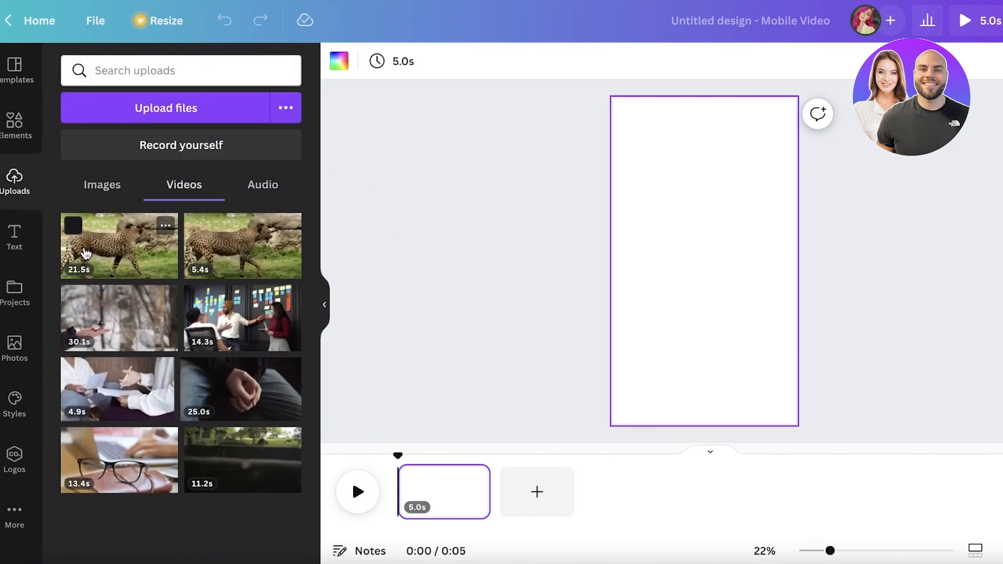
pyautogui.click(87, 254)
pyautogui.moveTo(694, 194); pyautogui.dragTo(701, 231)
pyautogui.moveTo(782, 273); pyautogui.dragTo(738, 239)
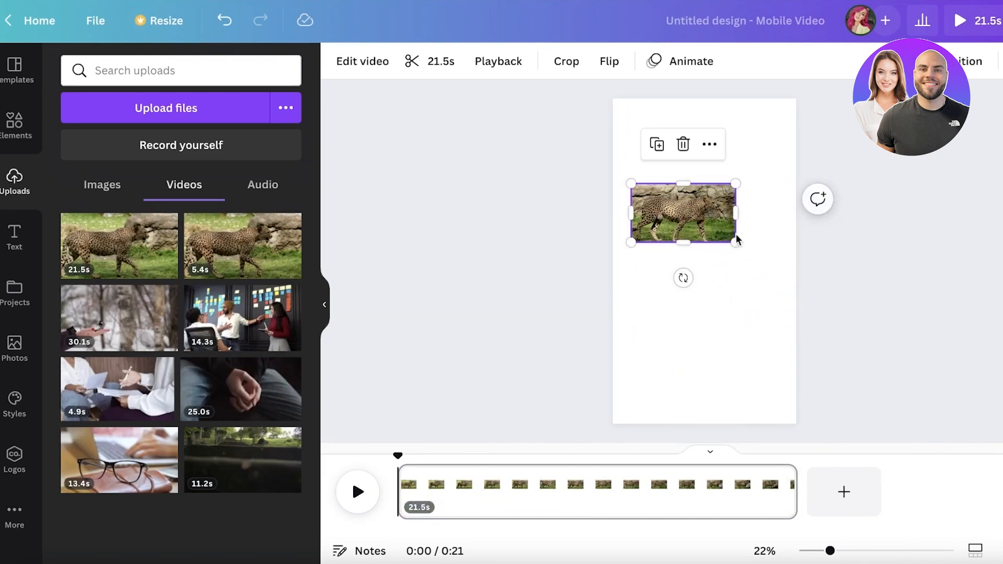
# Step: Search elements for grid and add a full-page grid frame to the design
pyautogui.click(3, 114)
pyautogui.click(162, 76)
pyautogui.click(190, 140)
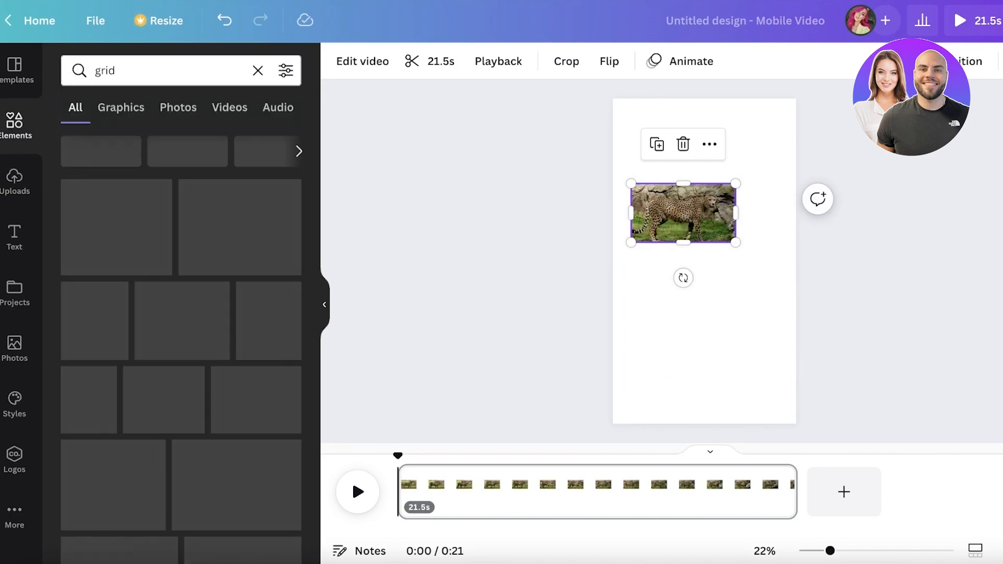
pyautogui.click(165, 240)
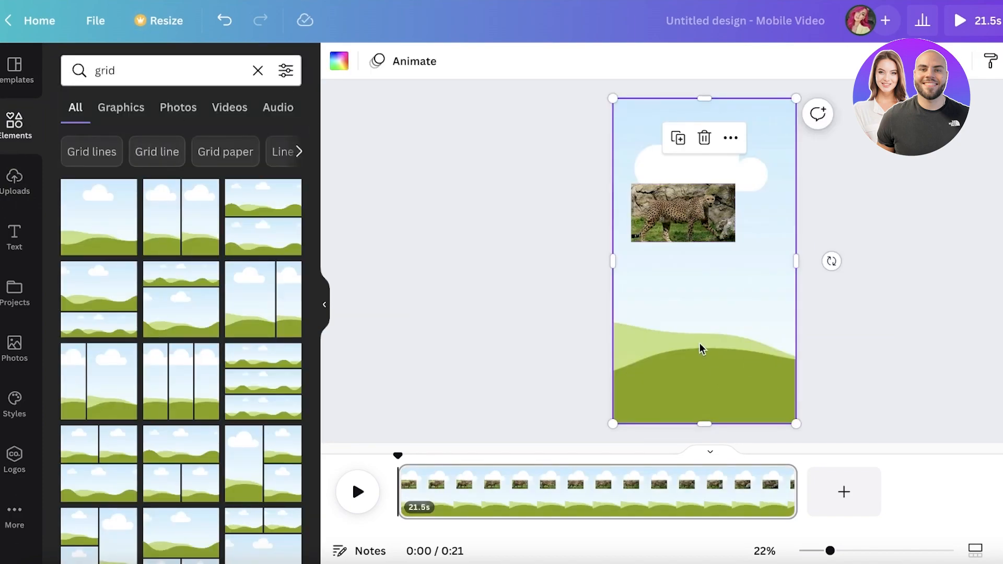
# Step: Drop the cheetah video into the full-page grid frame so it fills the page
pyautogui.moveTo(683, 221); pyautogui.dragTo(825, 116)
pyautogui.moveTo(744, 165)
pyautogui.mouseDown()
pyautogui.moveTo(719, 168)
pyautogui.moveTo(764, 164)
pyautogui.mouseUp()
pyautogui.click(702, 201)
pyautogui.moveTo(701, 201); pyautogui.dragTo(741, 206)
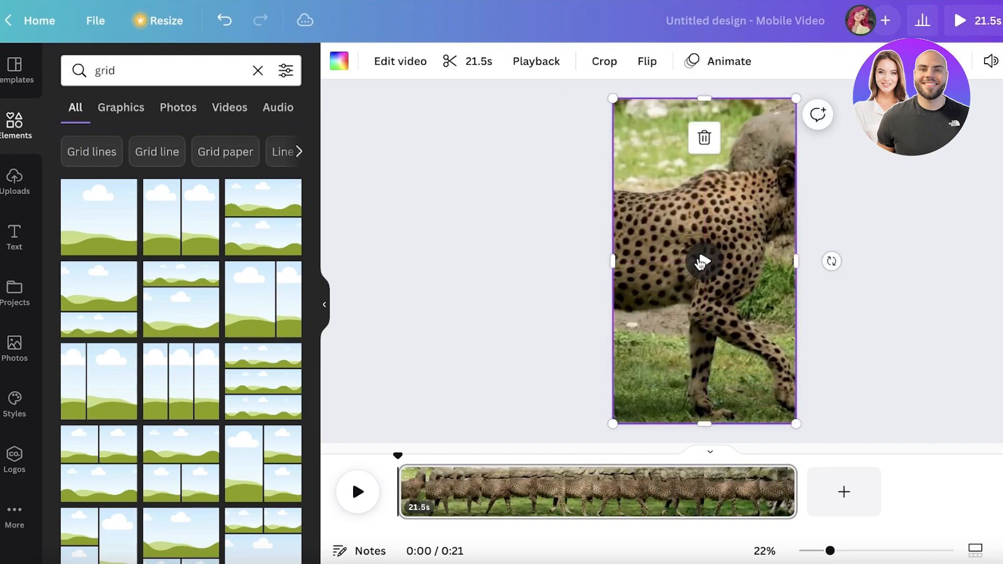
# Step: Crop and reposition the cheetah video inside the frame, widening it and previewing the framing before confirming
pyautogui.click(702, 261)
pyautogui.moveTo(652, 400); pyautogui.dragTo(771, 403)
pyautogui.moveTo(800, 260); pyautogui.dragTo(851, 261)
pyautogui.moveTo(606, 263); pyautogui.dragTo(345, 261)
pyautogui.click(598, 261)
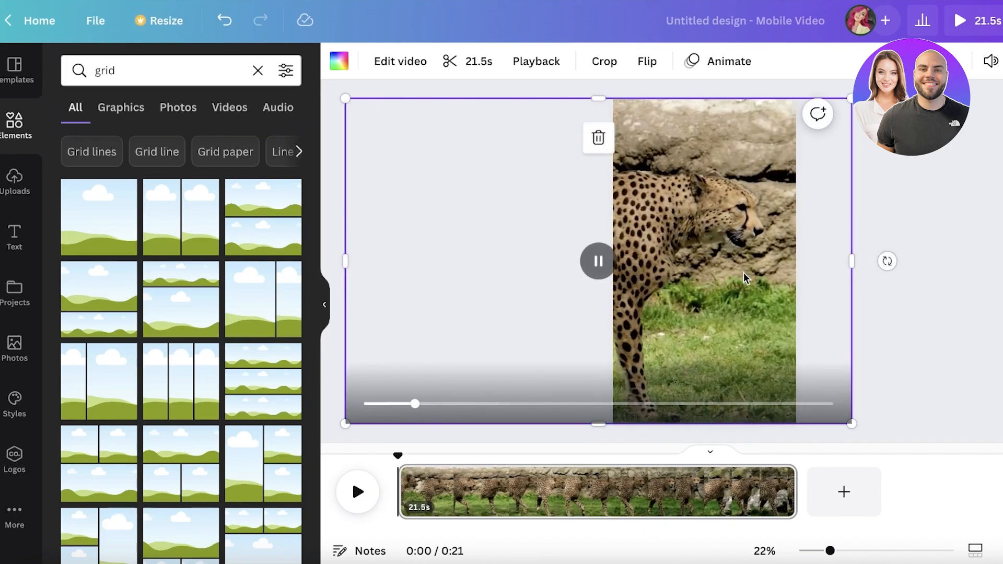
pyautogui.click(592, 247)
pyautogui.click(592, 247)
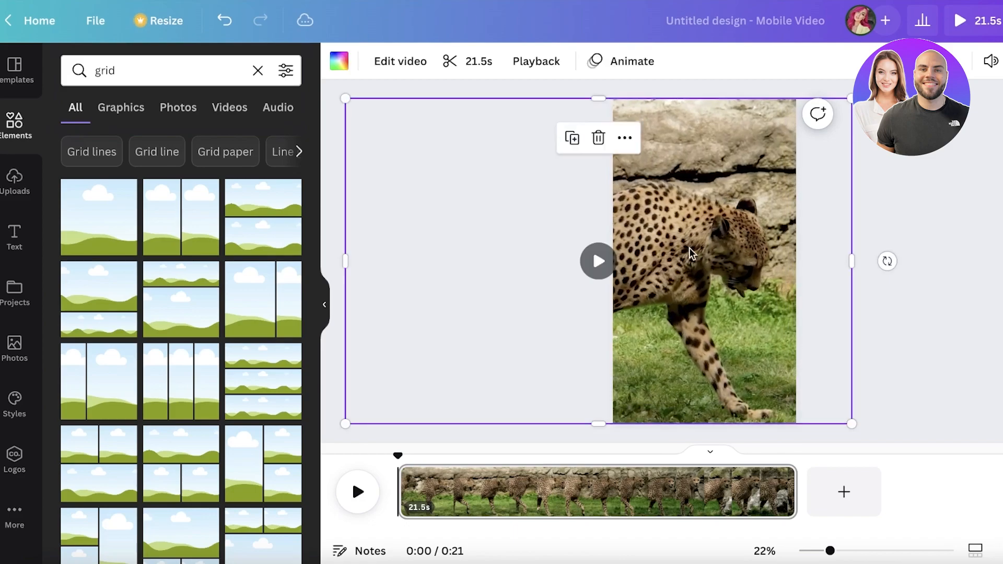
pyautogui.click(1000, 61)
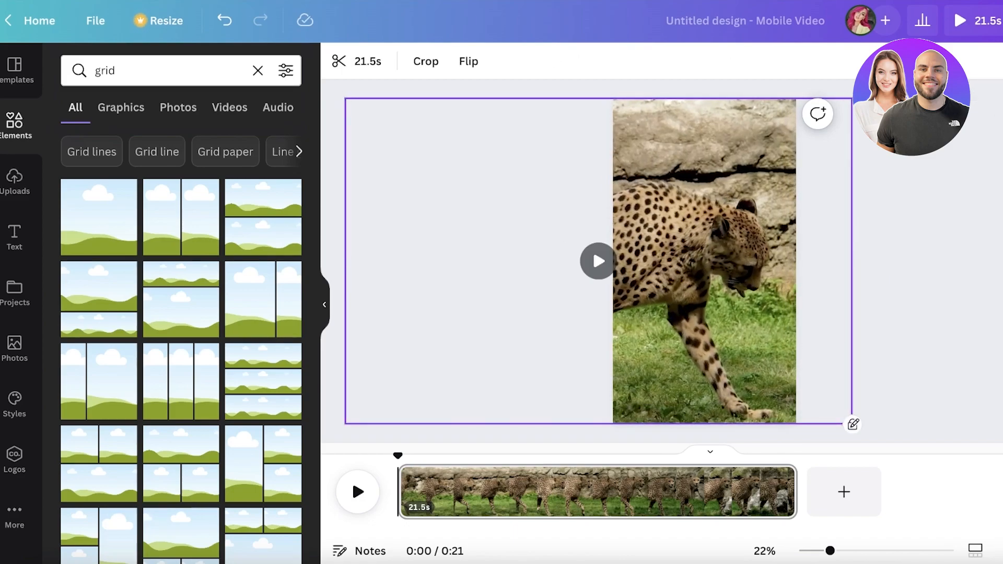
pyautogui.click(976, 163)
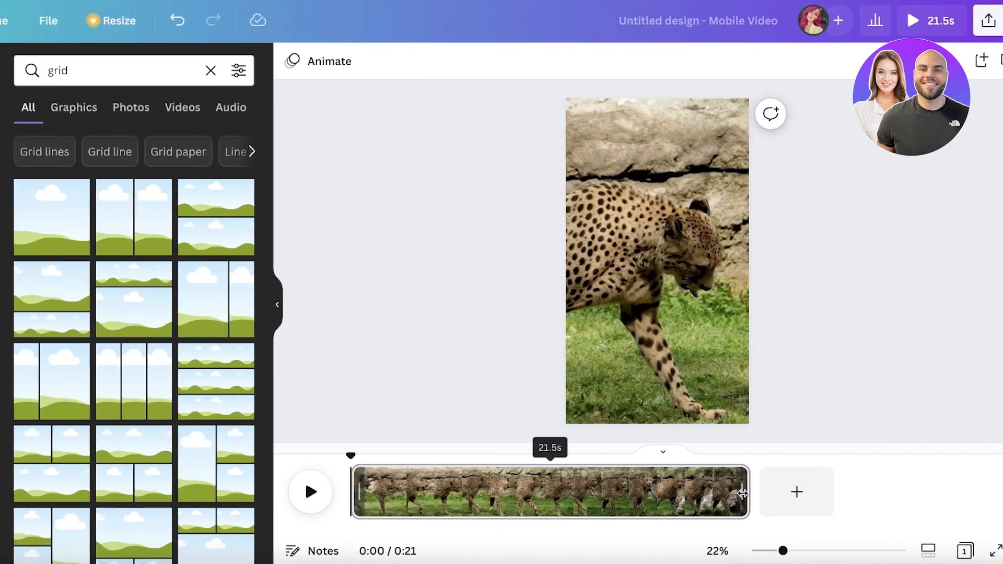
# Step: Add a heading reading "Top 3 Facts about Cheetas" and widen its text box
pyautogui.click(742, 493)
pyautogui.click(29, 112)
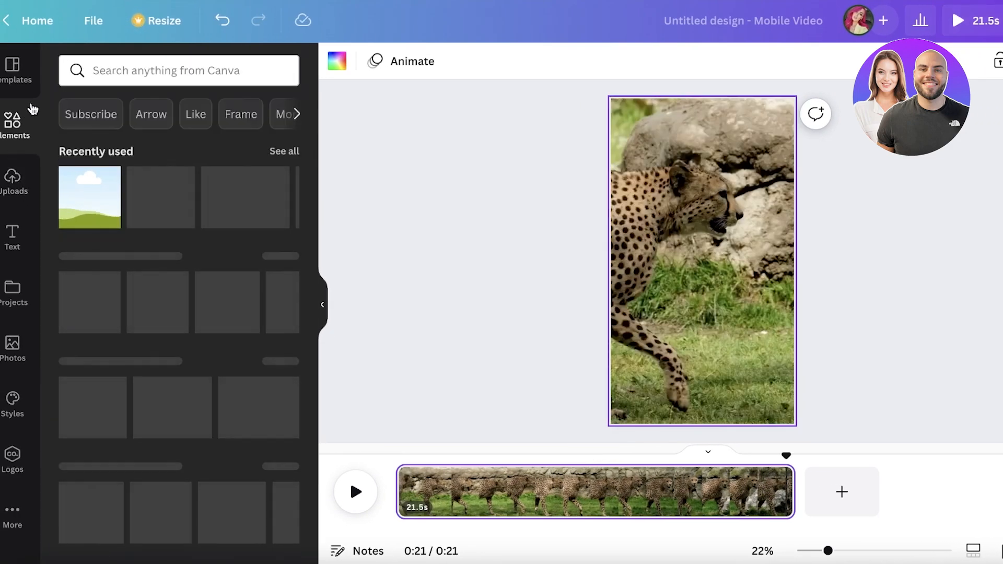
pyautogui.click(189, 63)
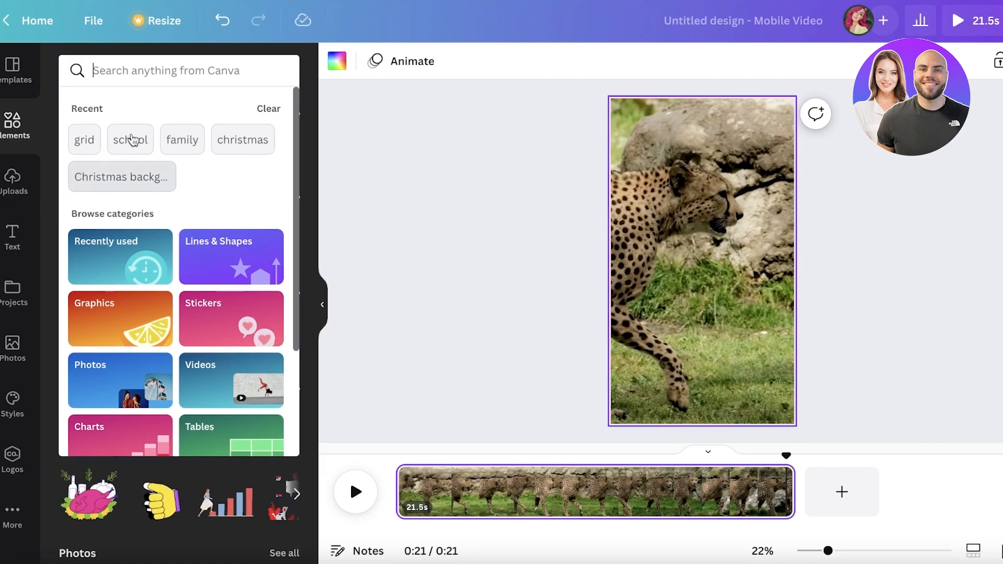
pyautogui.click(24, 232)
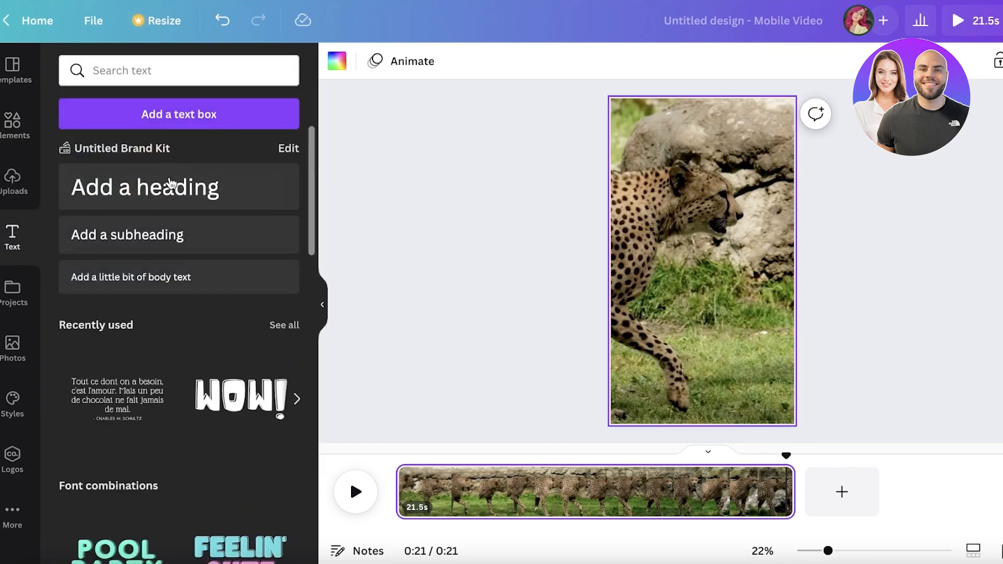
pyautogui.click(171, 184)
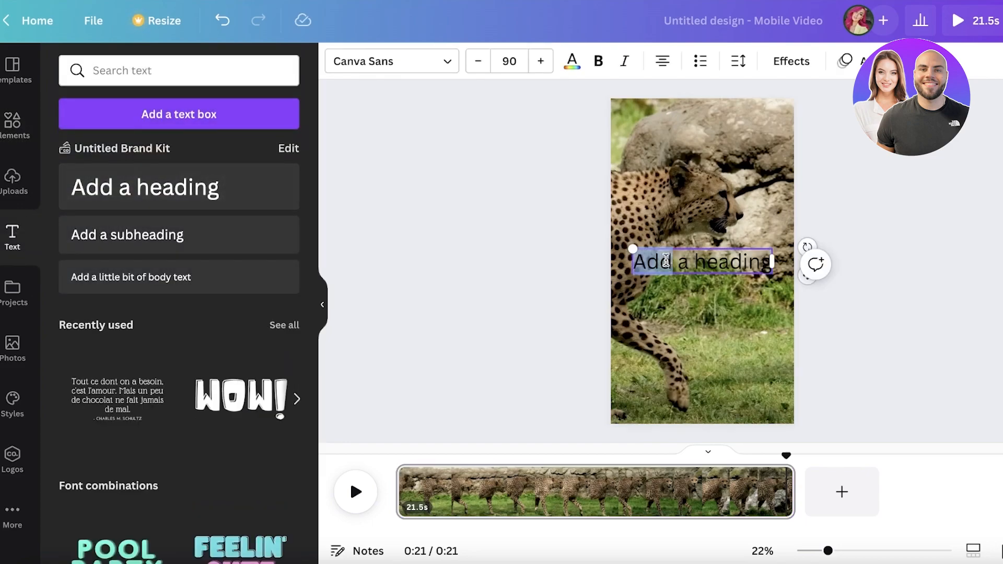
pyautogui.write('Top 3 Facts about Cheetas')
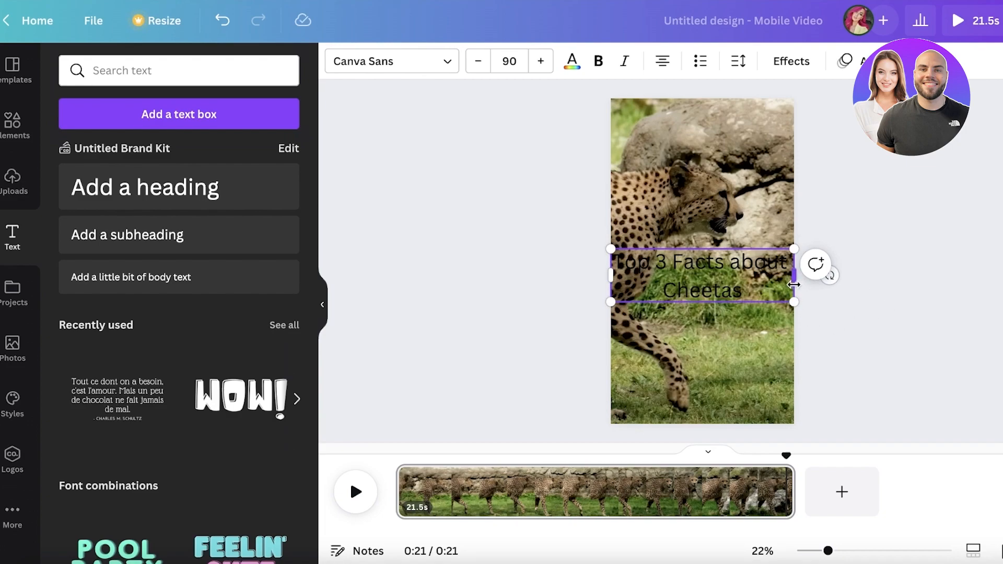
pyautogui.moveTo(794, 284); pyautogui.dragTo(823, 272)
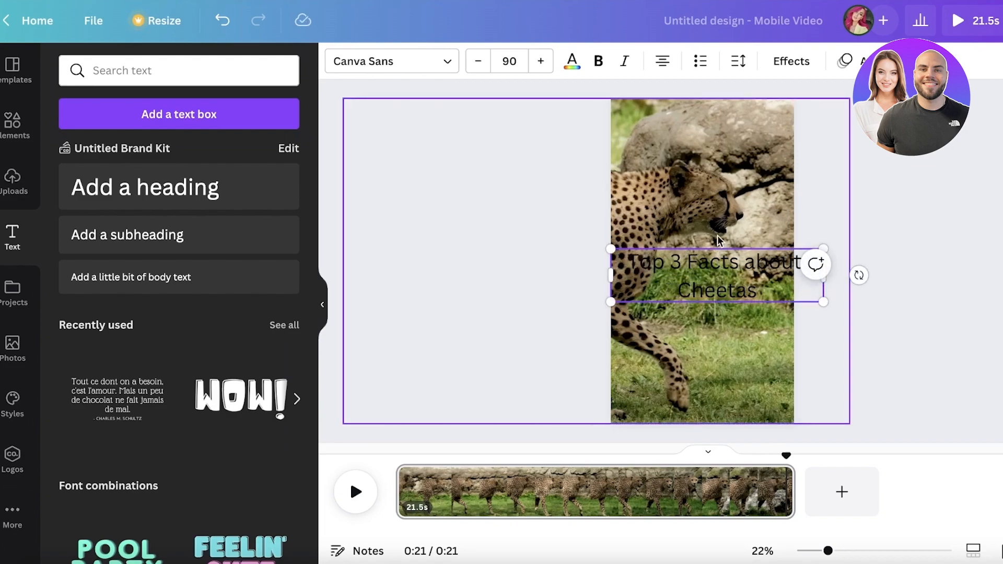
# Step: Browse fonts and set the heading's font to Intro Rust
pyautogui.click(359, 62)
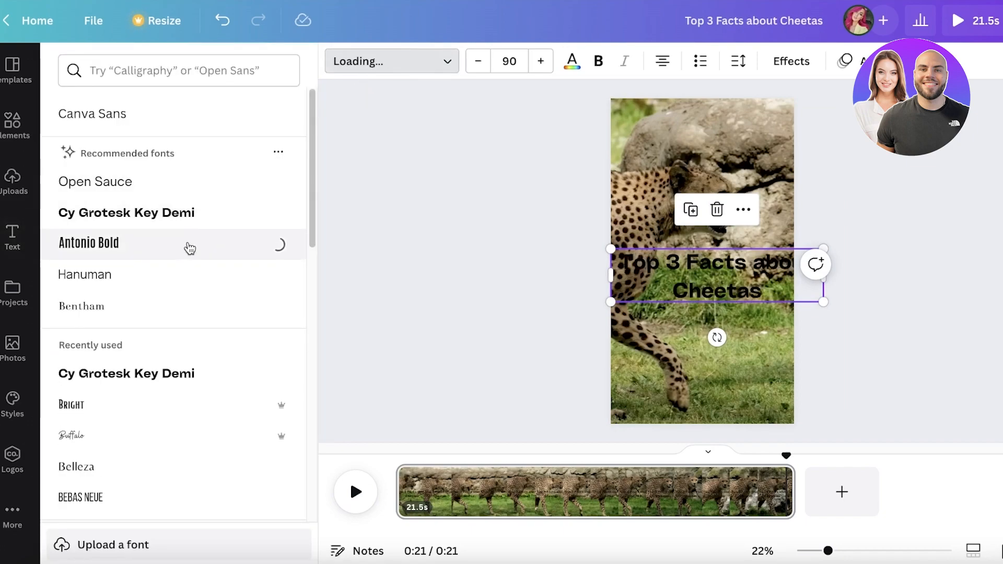
pyautogui.scroll(-8, 195, 316)
pyautogui.scroll(4, 209, 271)
pyautogui.scroll(-10, 174, 209)
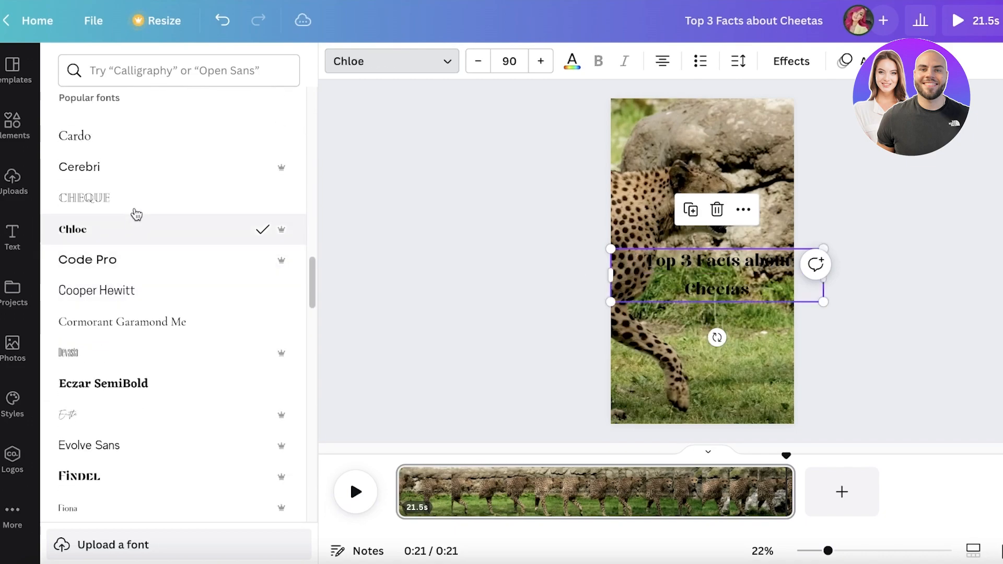
pyautogui.click(138, 186)
pyautogui.scroll(-10, 115, 261)
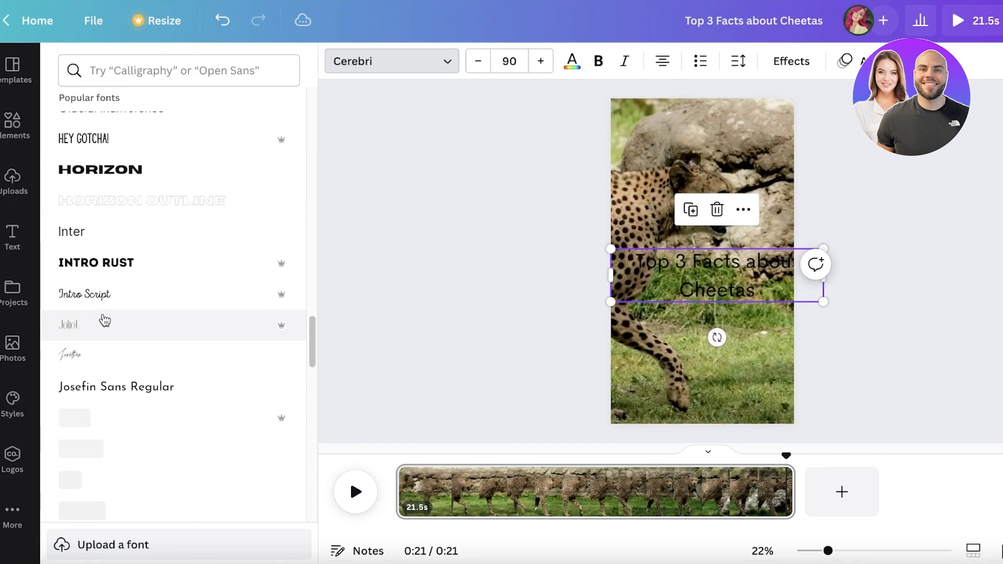
pyautogui.click(125, 261)
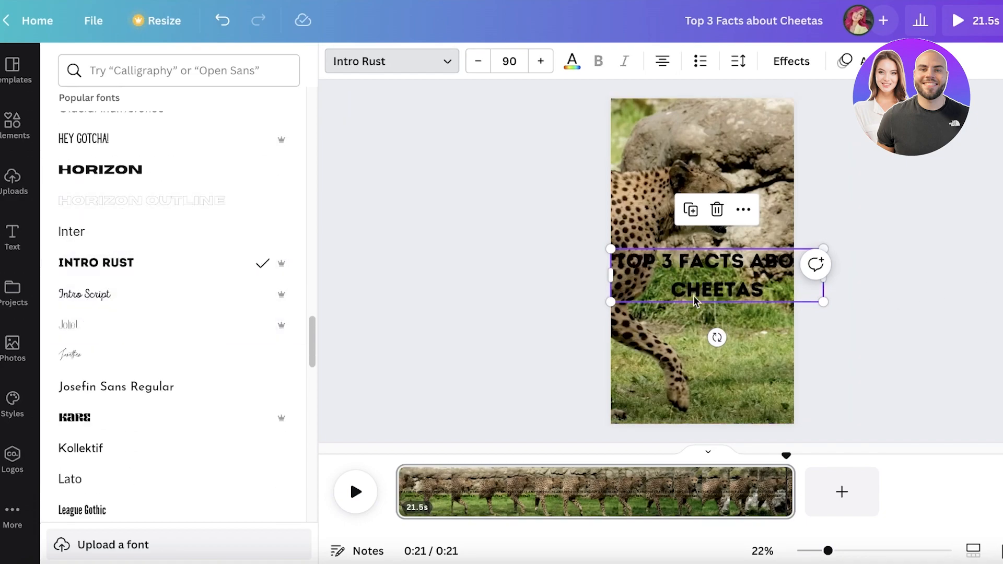
# Step: Apply the Background text effect with spread about 23 and a black background colour
pyautogui.click(791, 62)
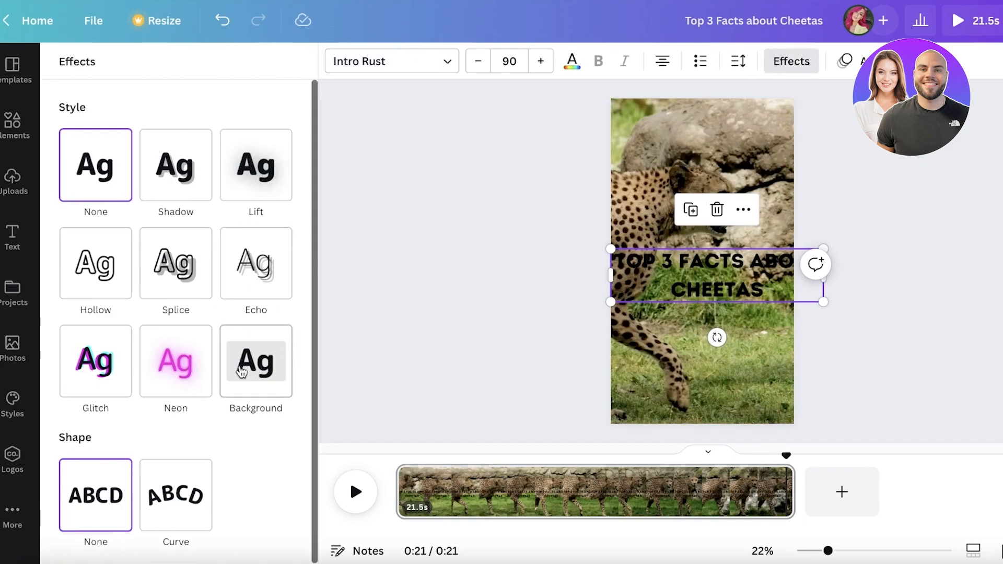
pyautogui.scroll(-1, 187, 308)
pyautogui.click(240, 343)
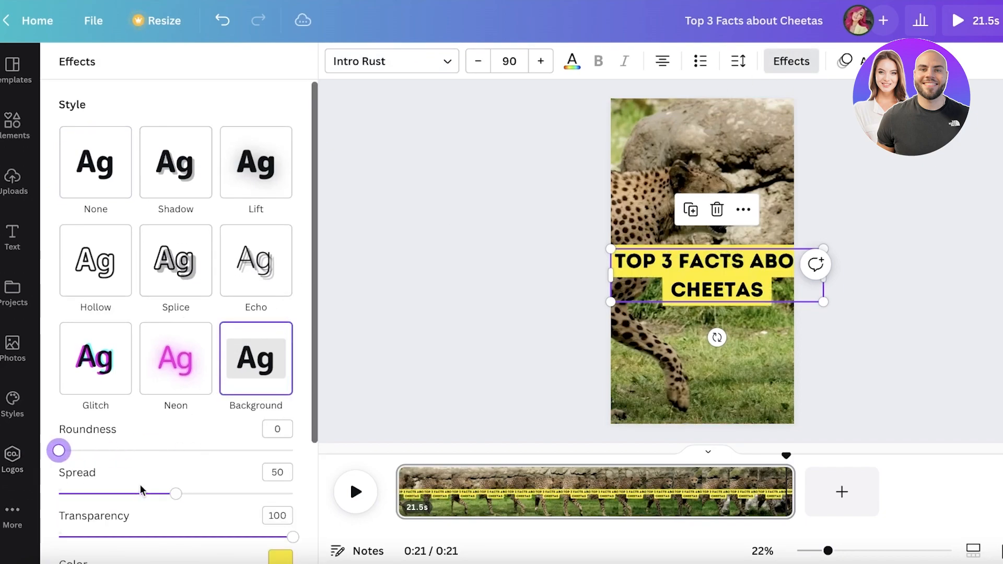
pyautogui.click(78, 493)
pyautogui.moveTo(72, 498); pyautogui.dragTo(114, 497)
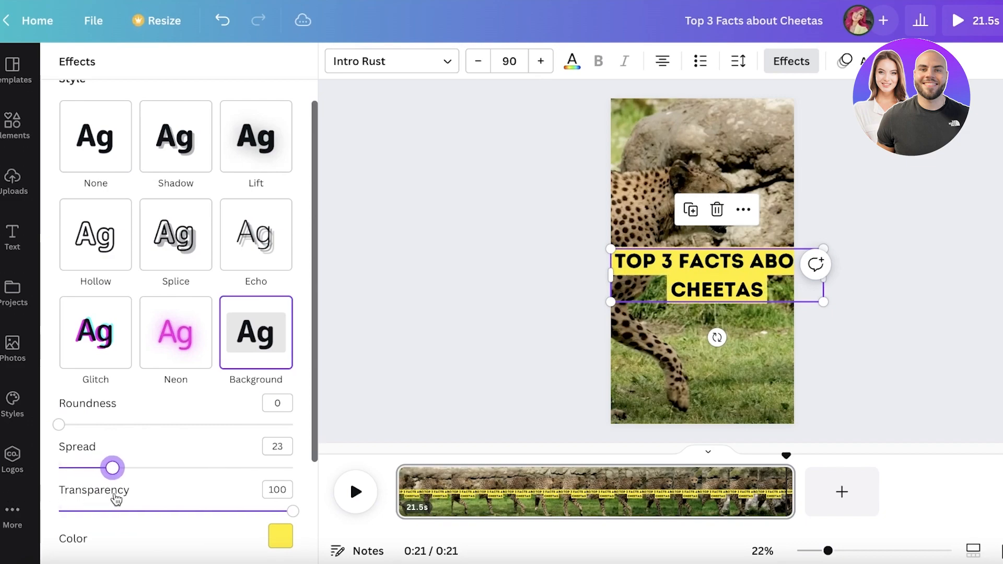
pyautogui.scroll(-3, 280, 497)
pyautogui.click(281, 397)
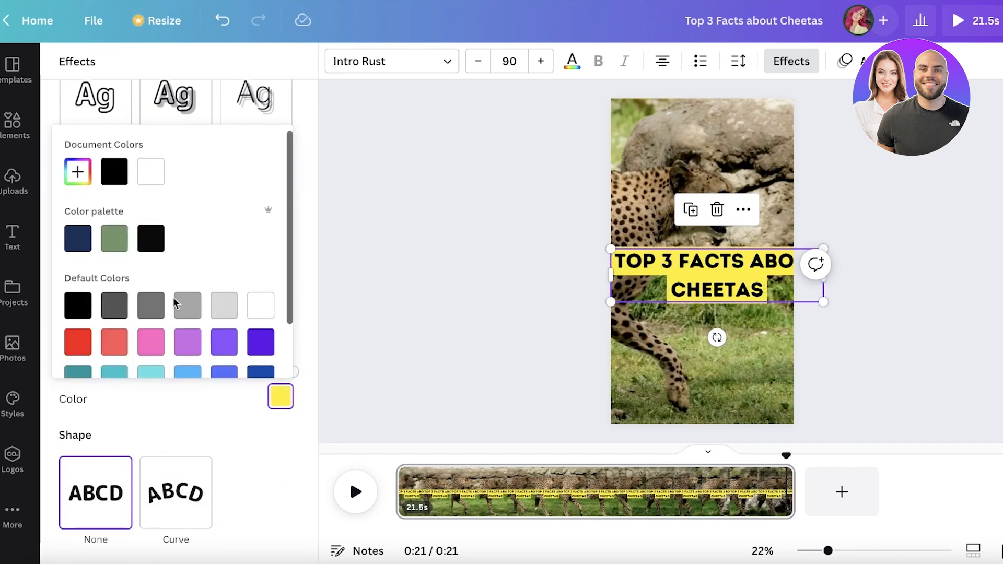
pyautogui.click(268, 307)
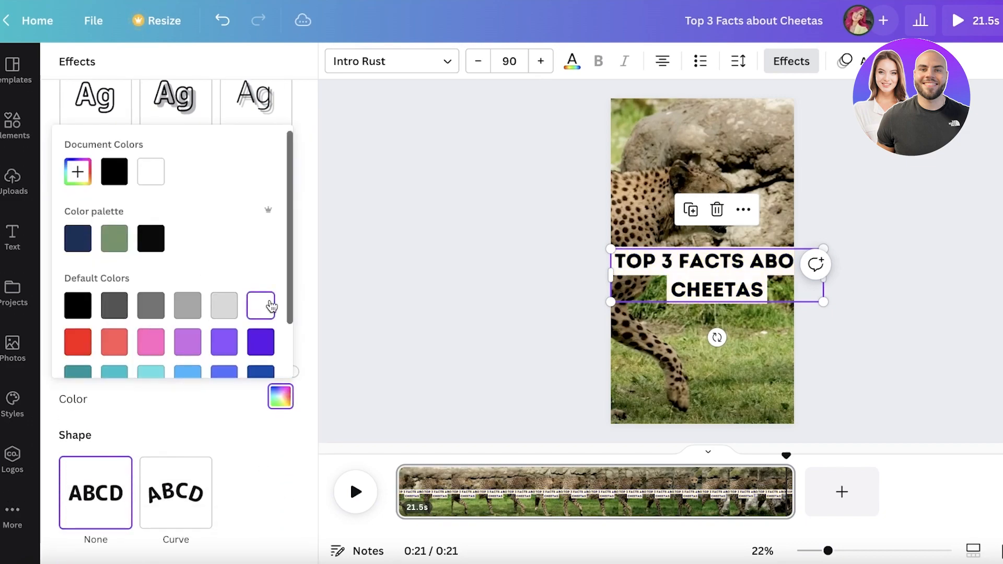
pyautogui.click(78, 306)
# Step: Set the heading's text colour to white
pyautogui.click(571, 61)
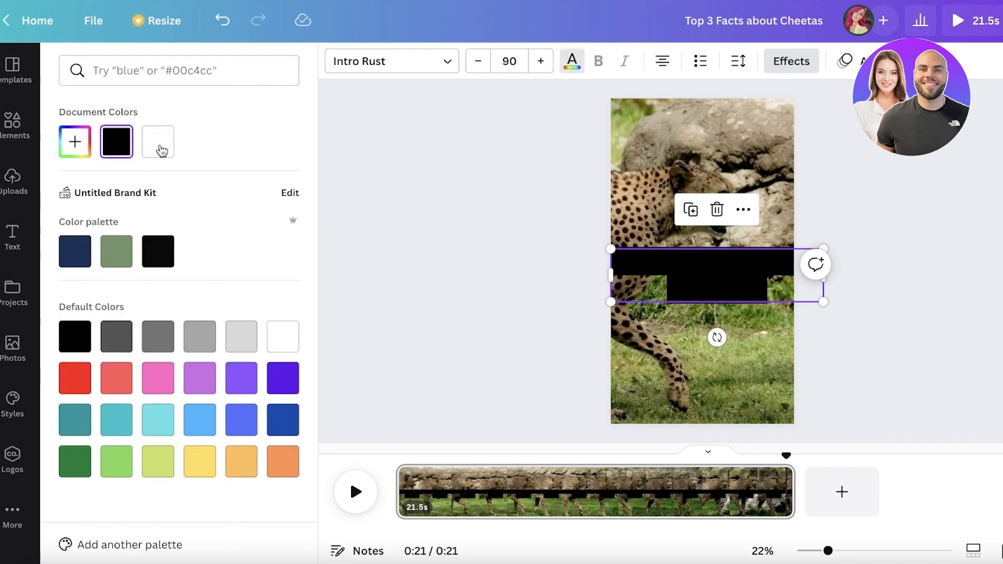
pyautogui.click(157, 141)
pyautogui.click(891, 247)
# Step: Resize the heading box narrower and move it to the lower middle of the page
pyautogui.moveTo(771, 266); pyautogui.dragTo(953, 267)
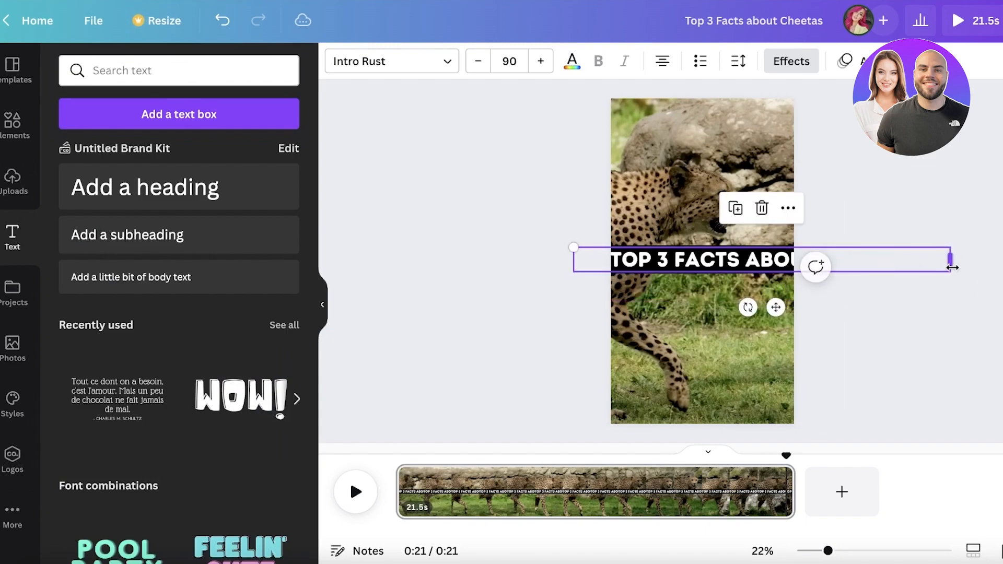
pyautogui.moveTo(571, 252); pyautogui.dragTo(751, 258)
pyautogui.moveTo(853, 307); pyautogui.dragTo(719, 354)
pyautogui.click(887, 222)
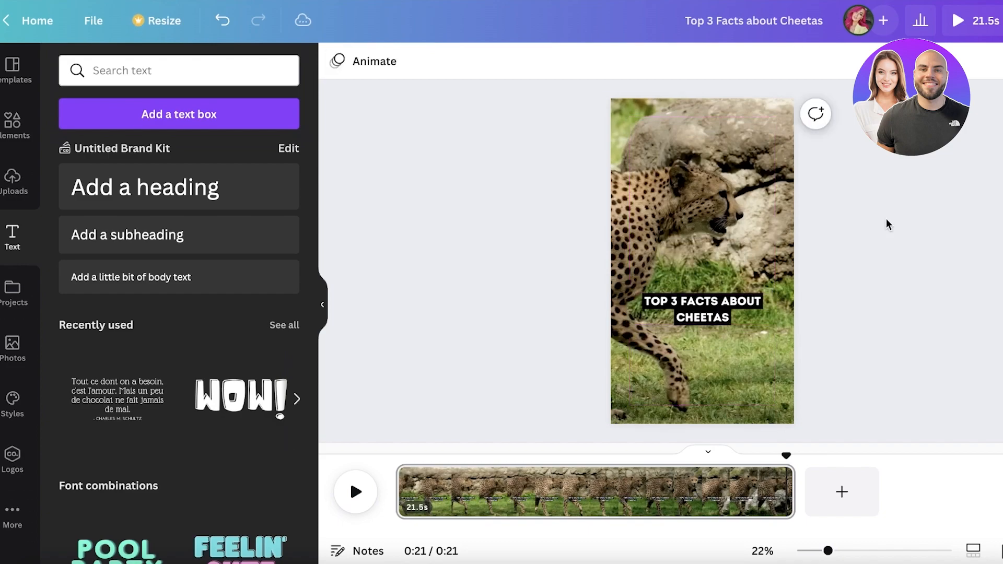
# Step: Move the playhead to 0:03 and split the page there
pyautogui.click(366, 490)
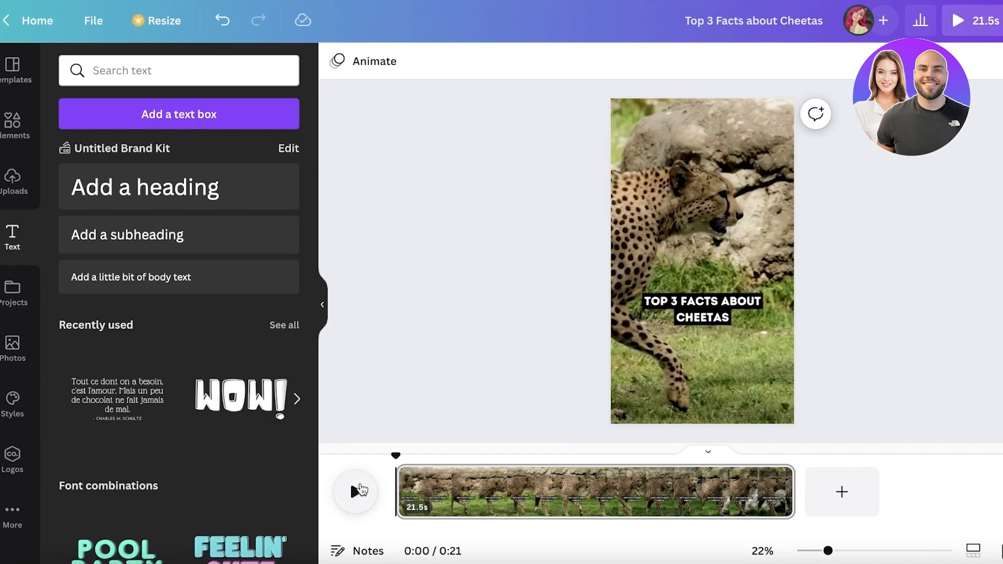
pyautogui.click(688, 313)
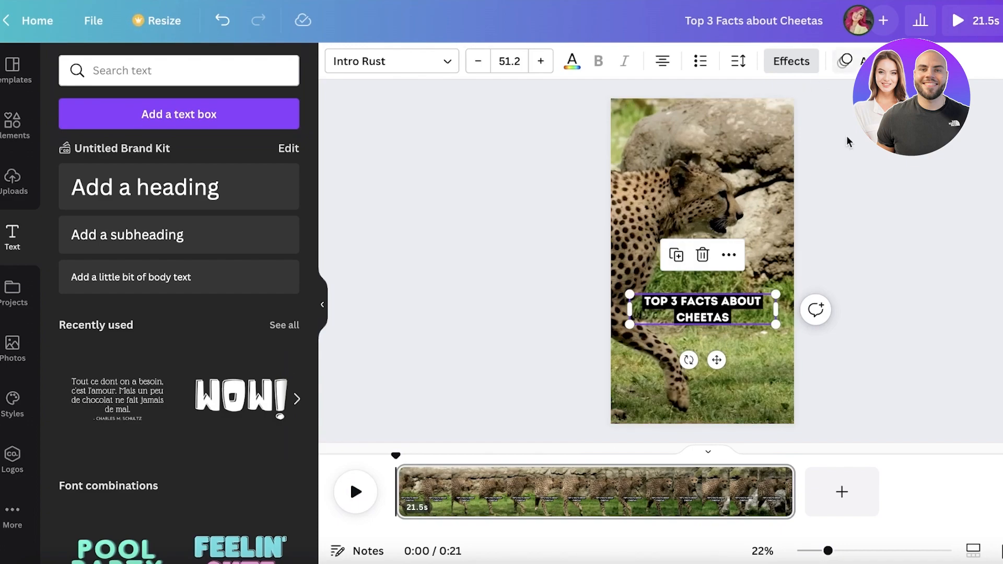
pyautogui.click(862, 318)
pyautogui.moveTo(396, 456); pyautogui.dragTo(453, 457)
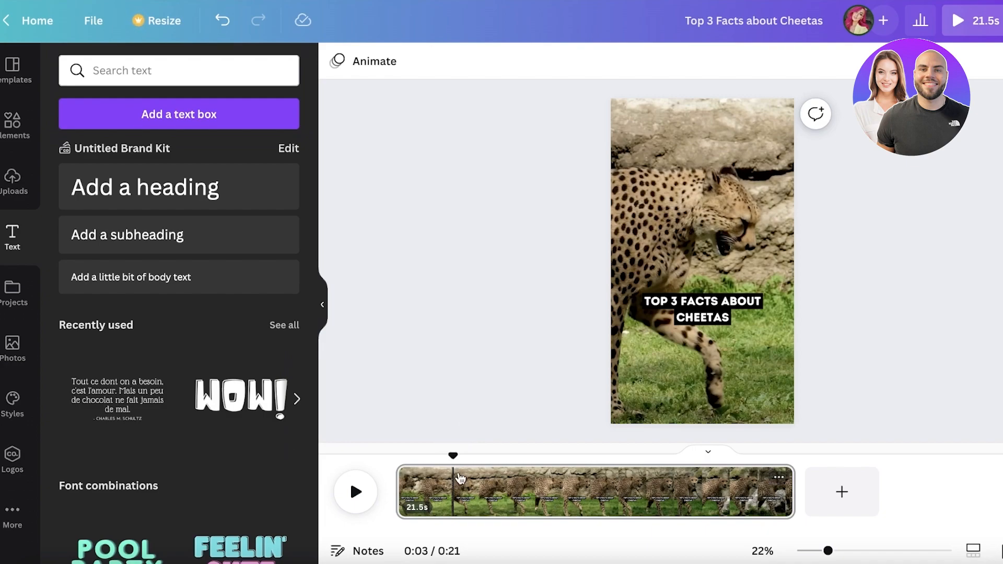
pyautogui.click(778, 479)
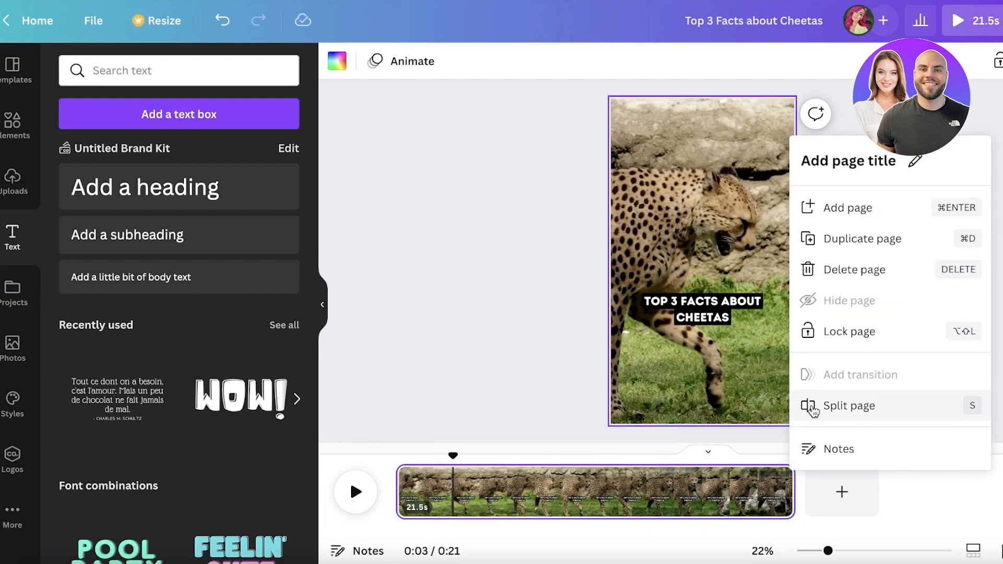
pyautogui.click(832, 413)
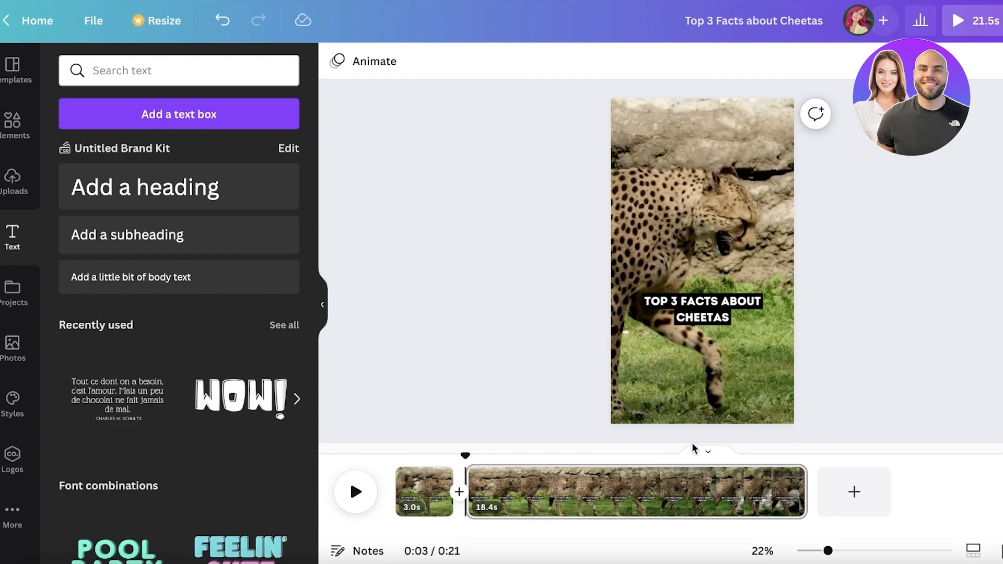
# Step: Delete the heading from the second clip
pyautogui.click(572, 494)
pyautogui.click(724, 306)
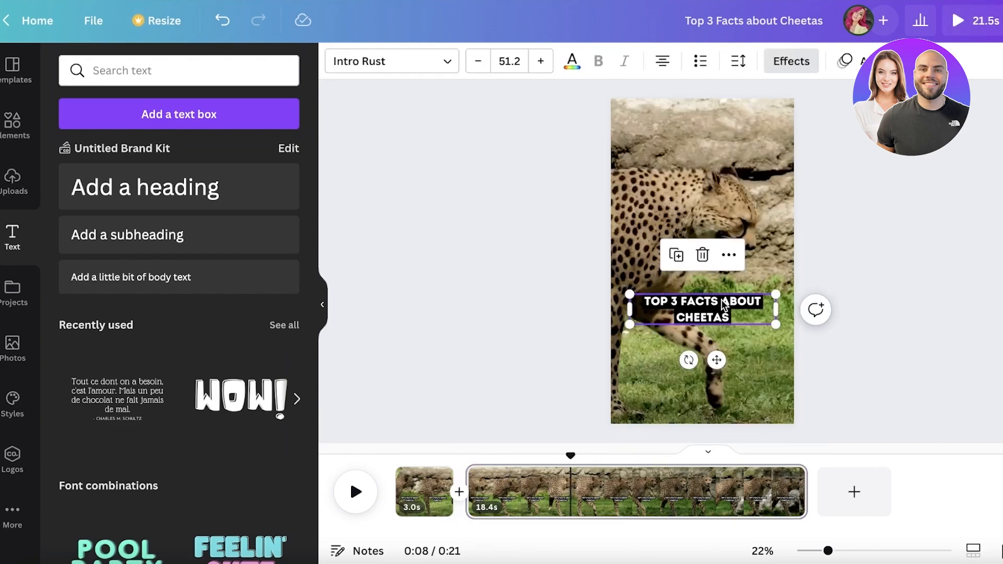
pyautogui.press('Delete')
# Step: Copy the heading from the first clip and paste it into the second clip
pyautogui.moveTo(569, 453); pyautogui.dragTo(414, 454)
pyautogui.click(500, 480)
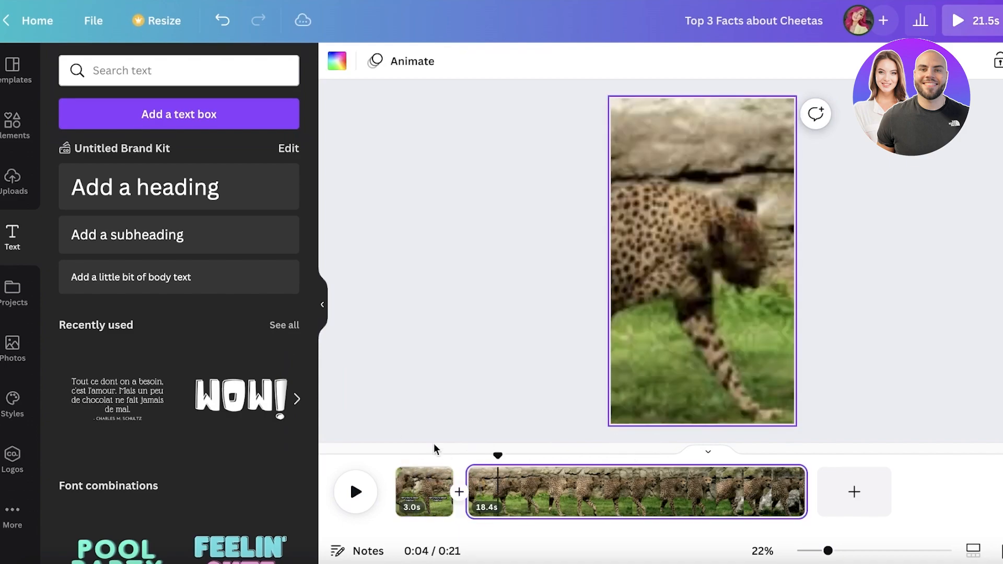
pyautogui.click(417, 481)
pyautogui.click(691, 308)
pyautogui.write('TOP 3 FACTS ABOUT CHEETAS')
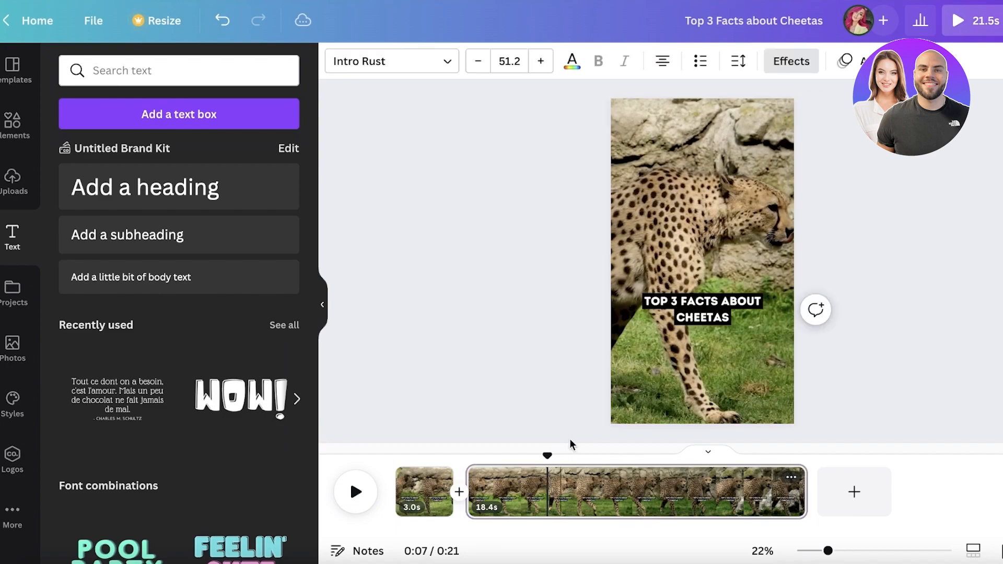
# Step: Replace the second clip's heading text with "1- They are fast" and move it lower on the page
pyautogui.doubleClick(700, 310)
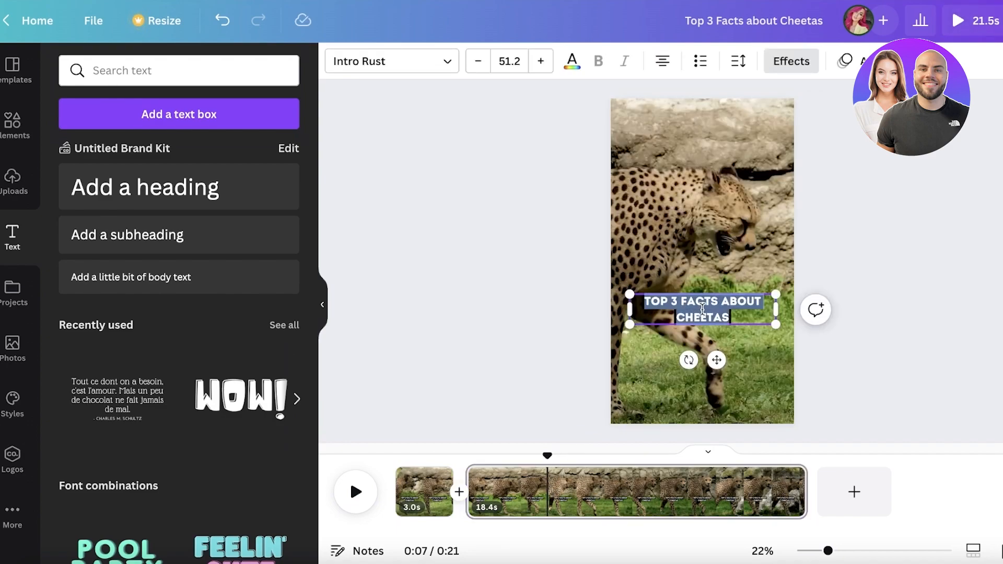
pyautogui.write('1- THEY ARE FAST')
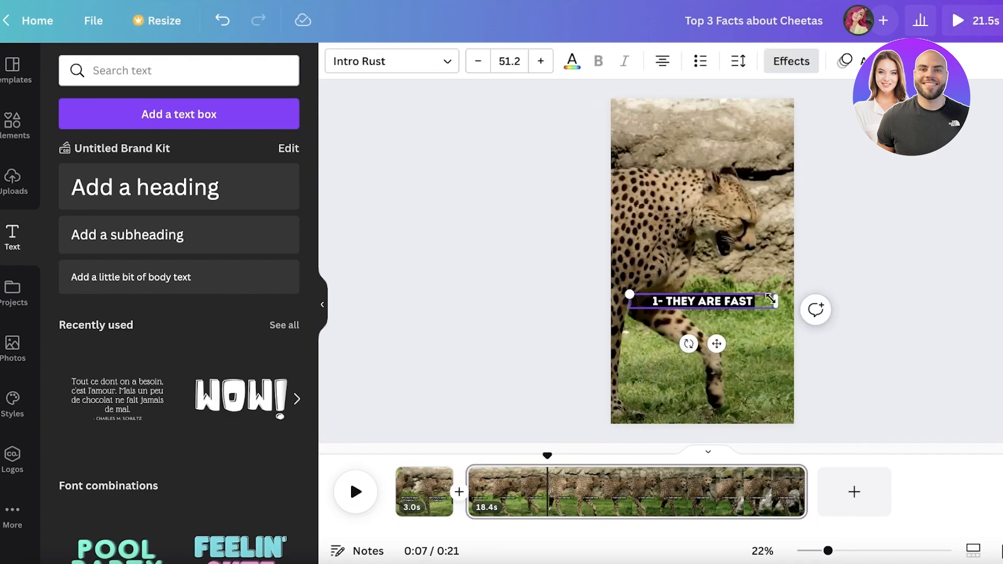
pyautogui.click(720, 290)
pyautogui.moveTo(705, 303); pyautogui.dragTo(709, 342)
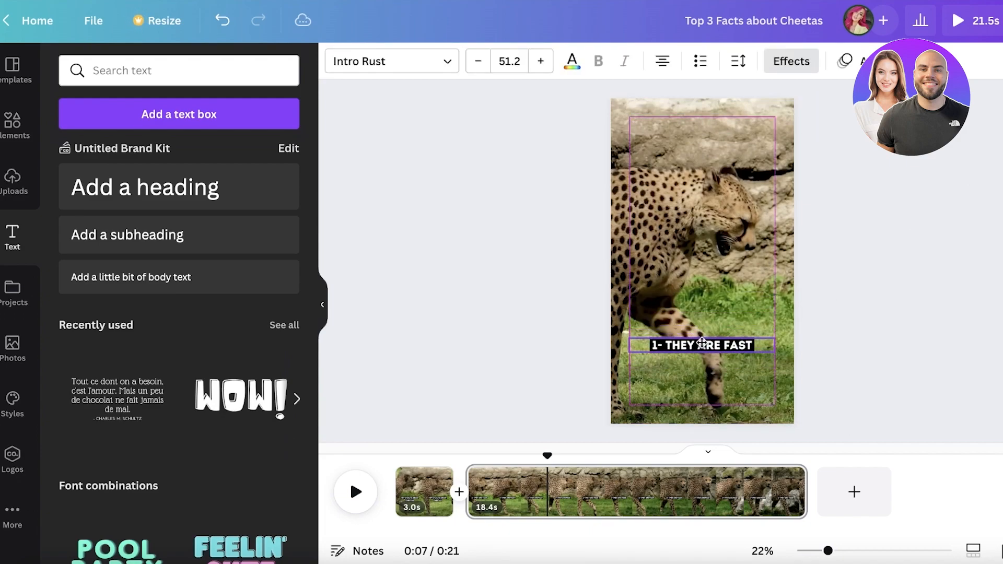
# Step: Apply the Pan text animation to the "1- They are fast" caption
pyautogui.click(871, 61)
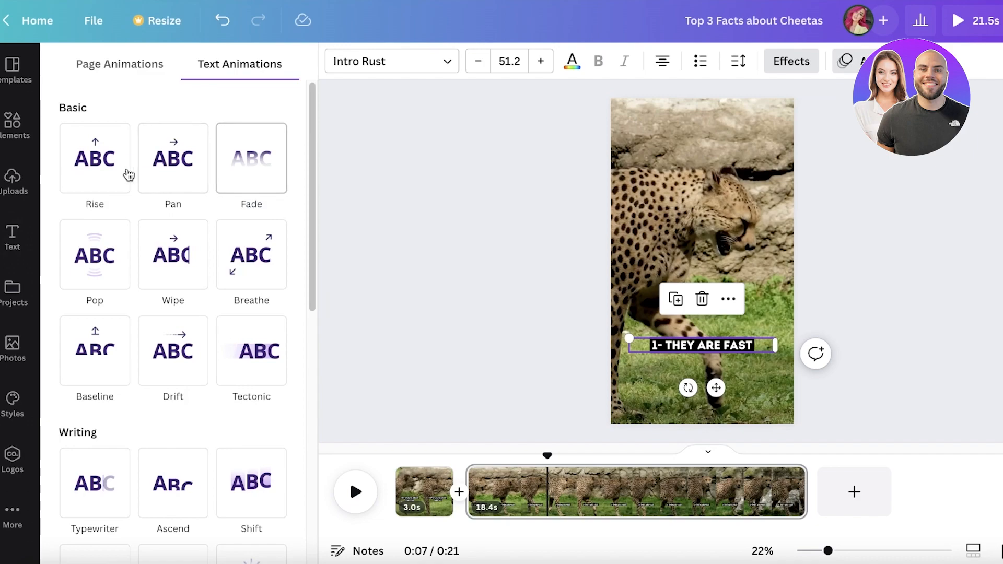
pyautogui.click(162, 177)
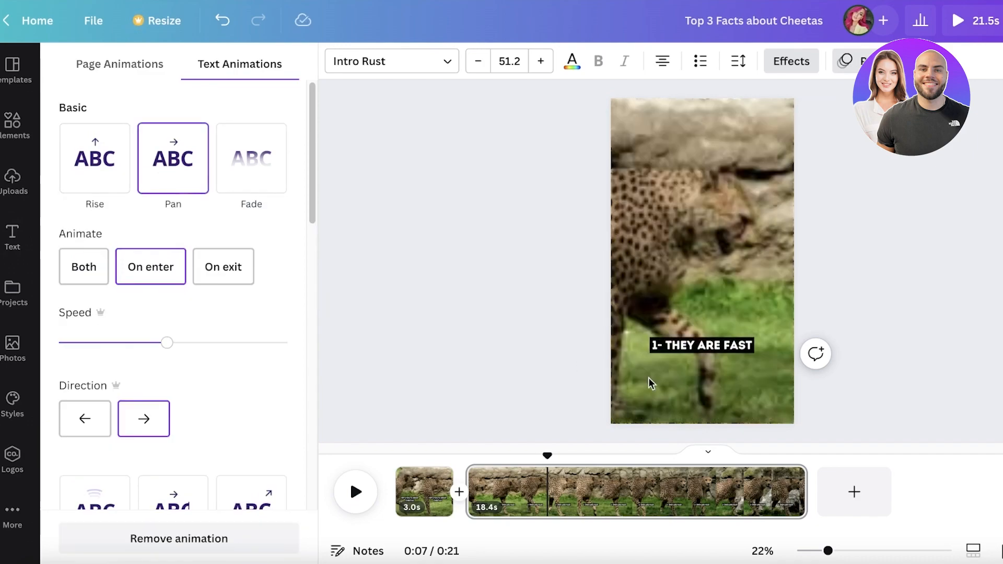
# Step: Split the second clip at the 0:06 mark
pyautogui.moveTo(547, 455); pyautogui.dragTo(520, 454)
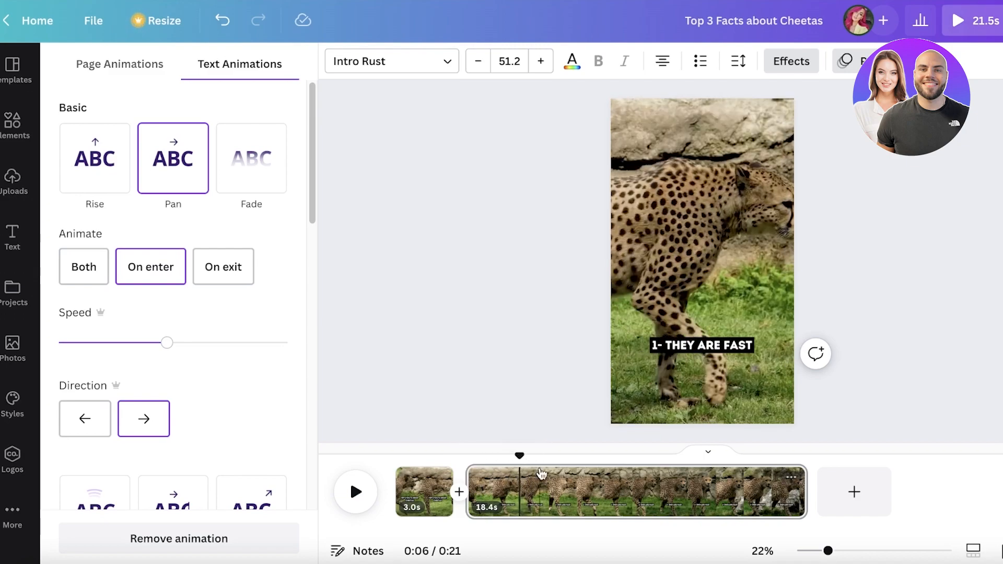
pyautogui.click(791, 476)
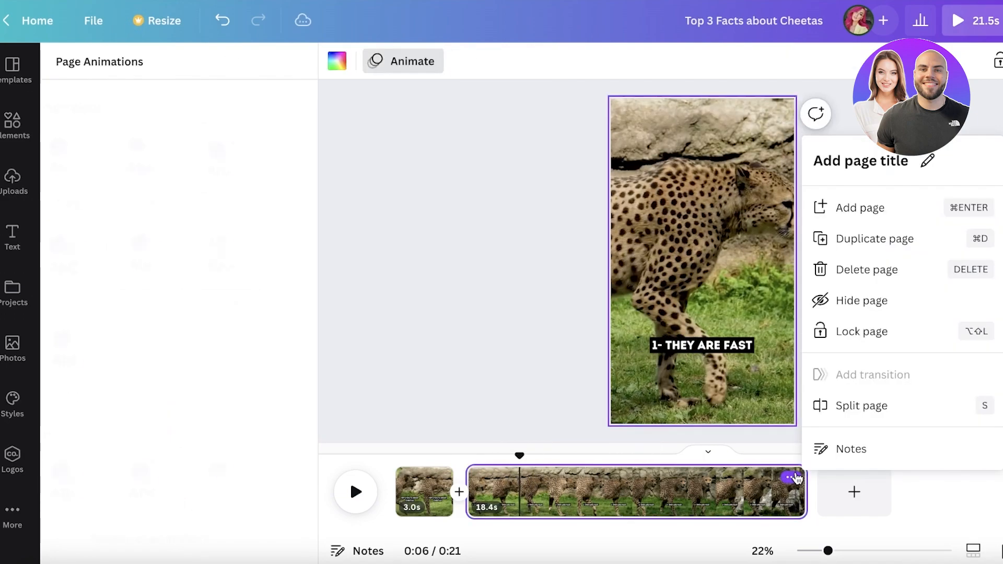
pyautogui.click(842, 405)
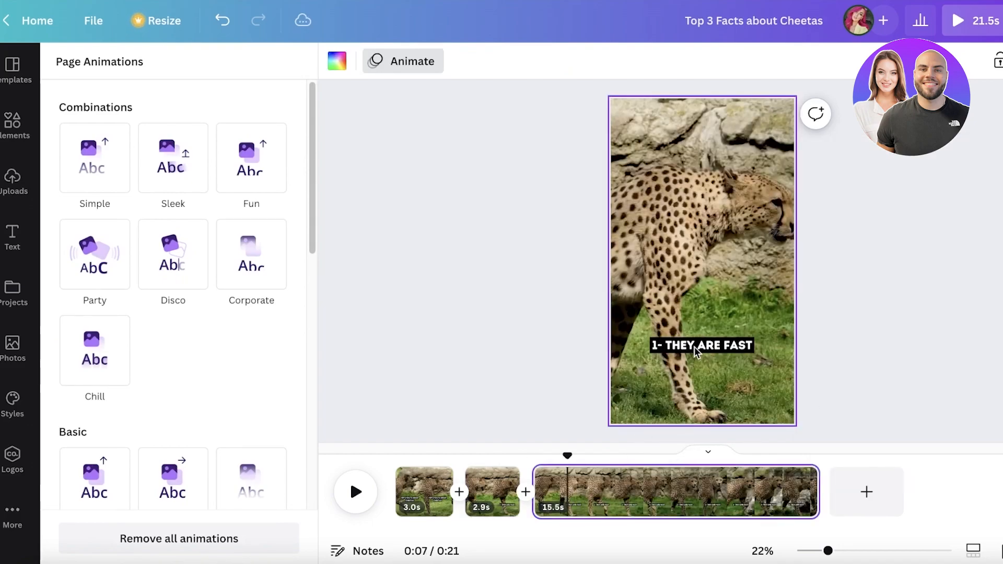
# Step: Change the third clip's caption to "2-They are better hunters than lions" and trim that clip to 3.0 seconds
pyautogui.click(695, 347)
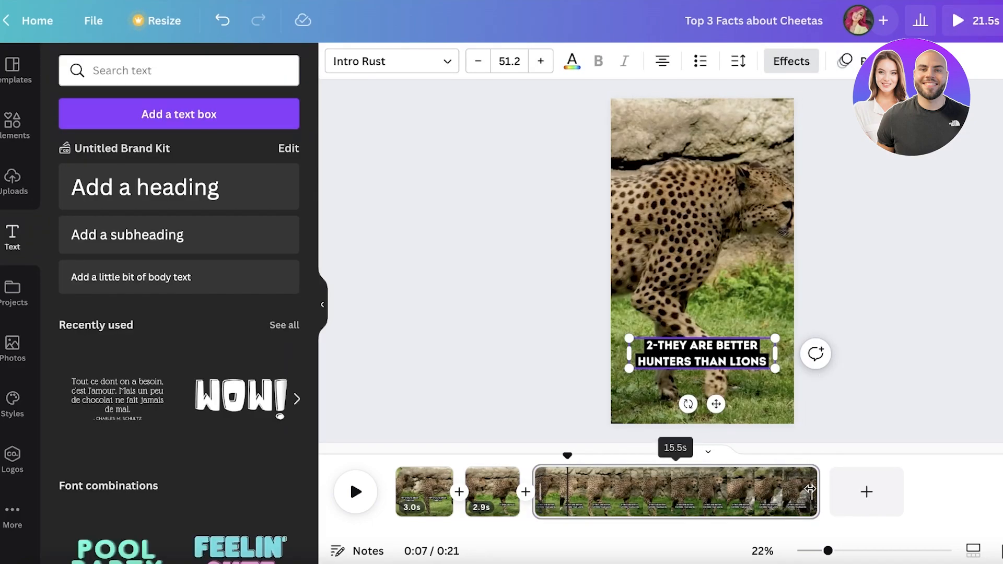
pyautogui.moveTo(816, 488); pyautogui.dragTo(350, 451)
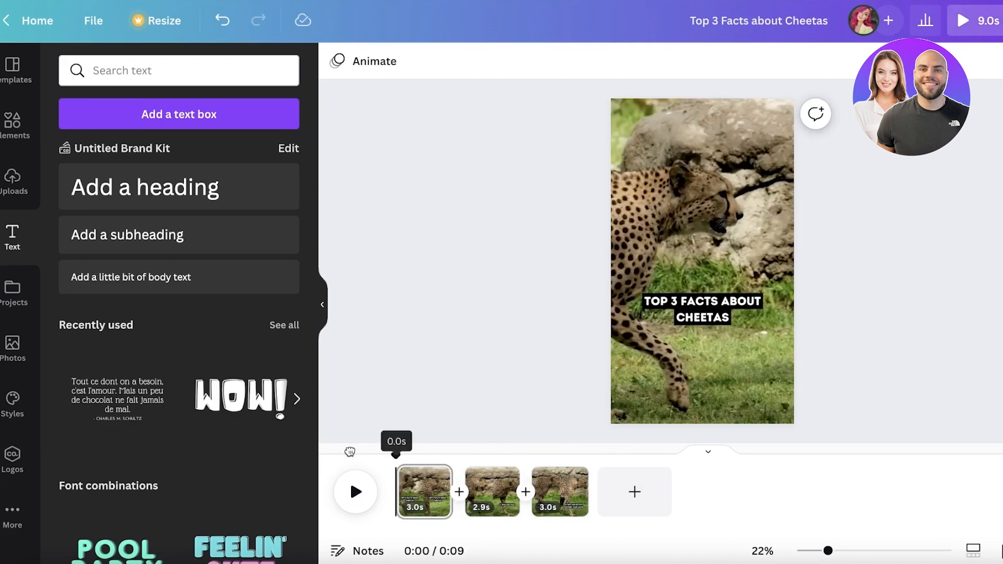
# Step: Apply the Pan text animation to the "Top 3 Facts about Cheetas" title on the first clip
pyautogui.click(964, 21)
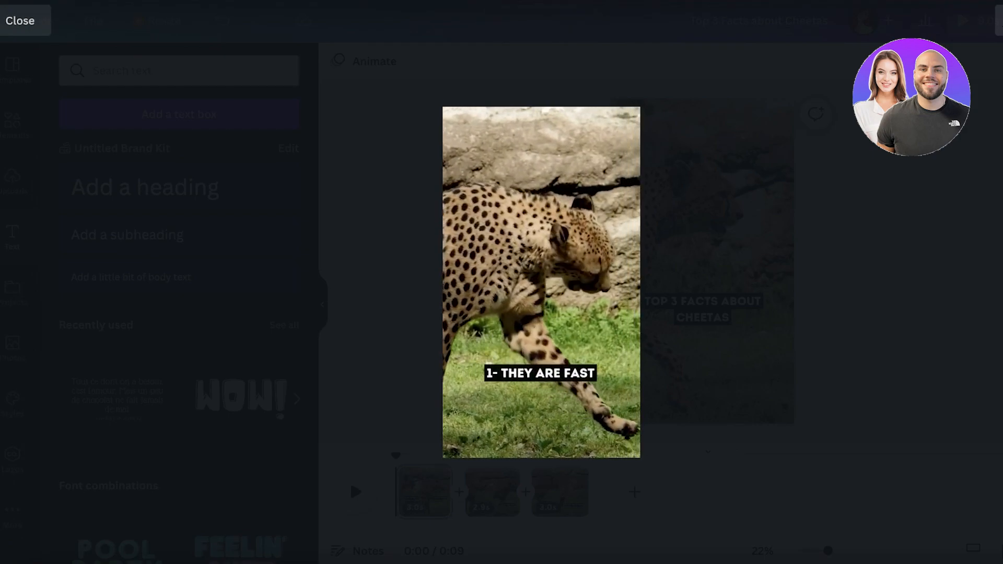
pyautogui.press('Escape')
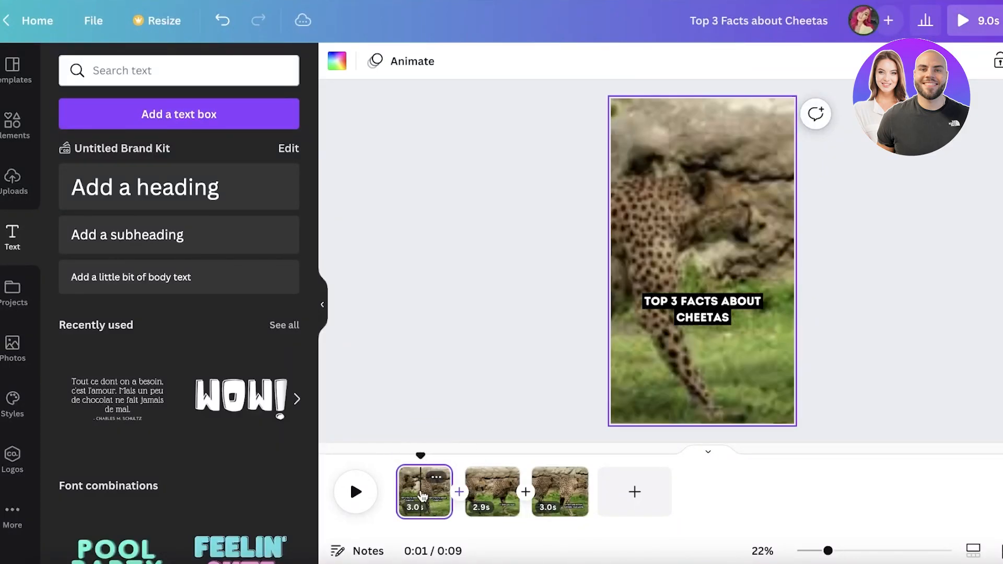
pyautogui.click(708, 314)
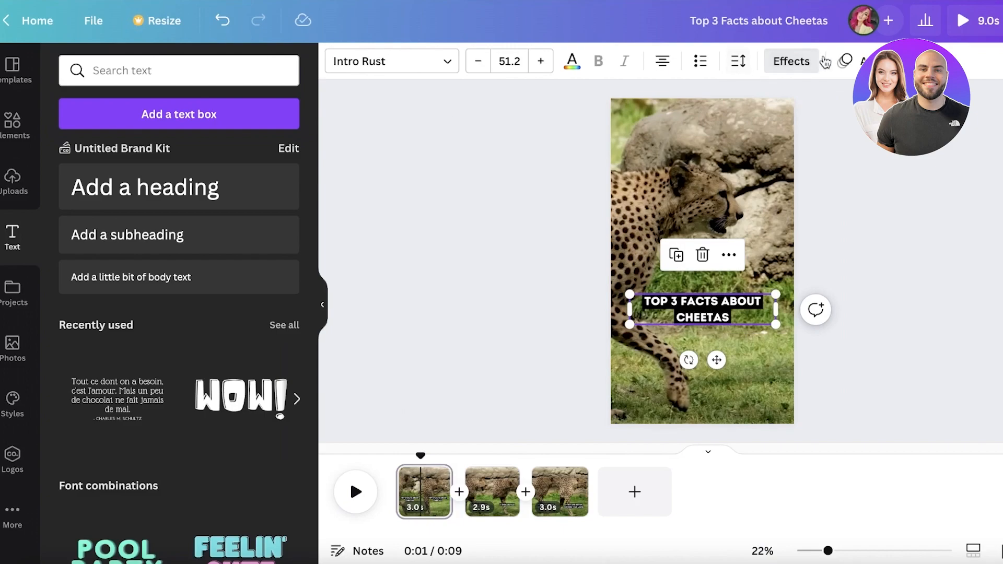
pyautogui.click(848, 61)
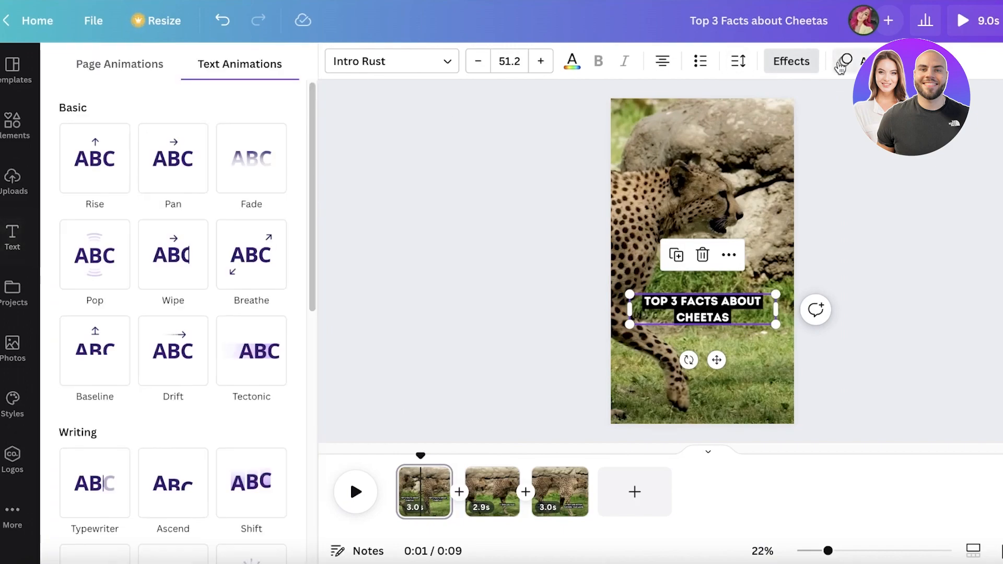
pyautogui.click(195, 166)
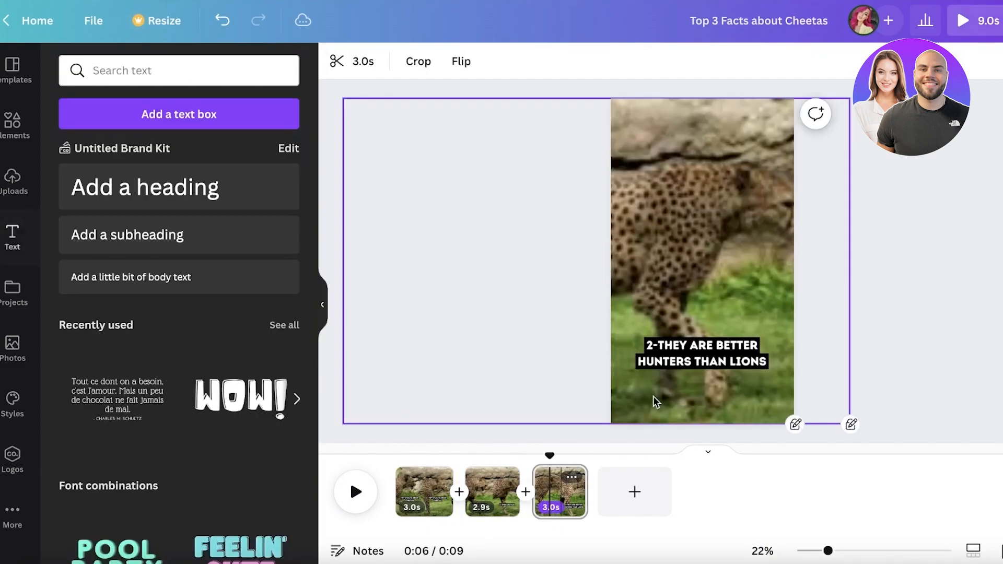
# Step: Check the text animations applied to the captions on the second and third clips
pyautogui.click(698, 359)
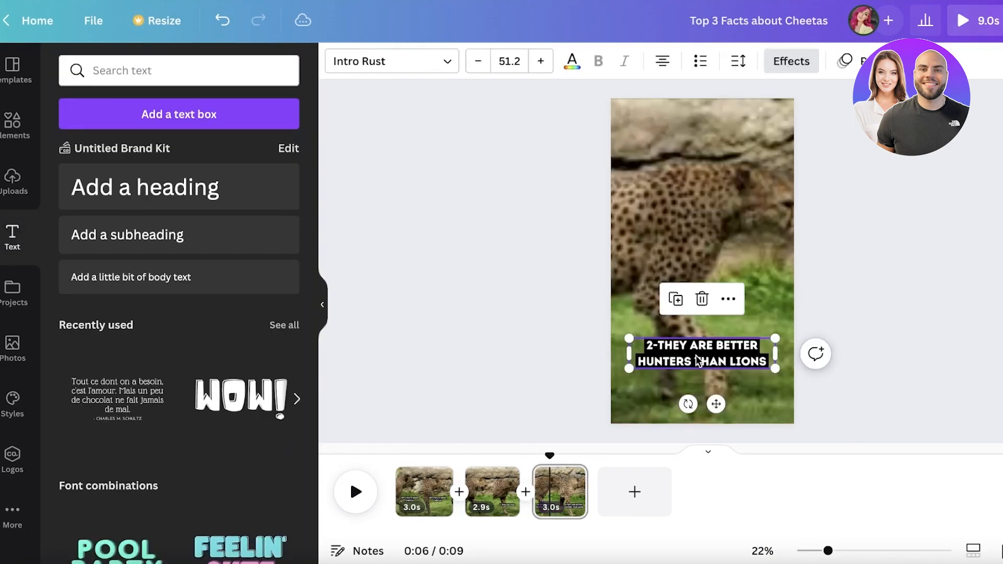
pyautogui.click(847, 61)
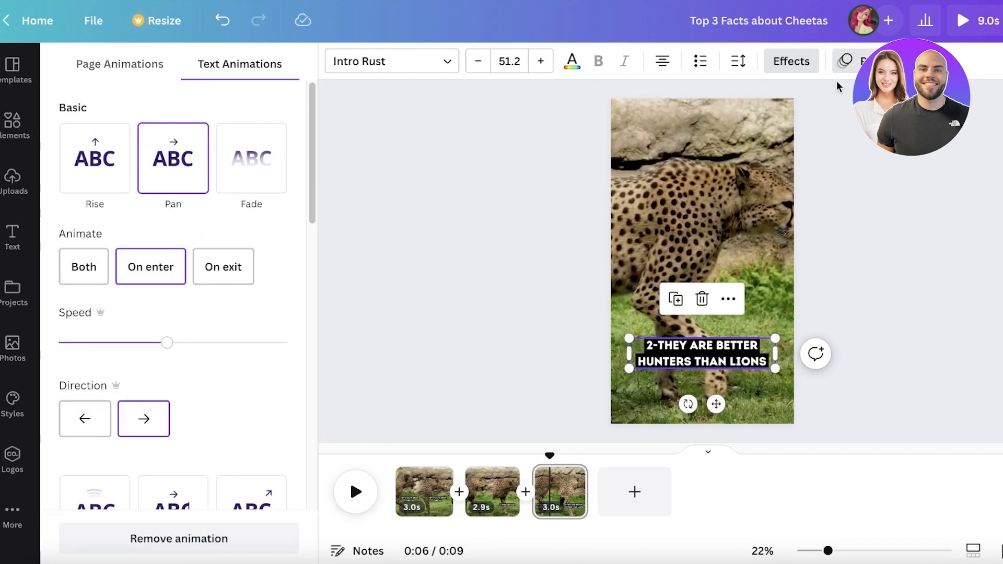
pyautogui.click(497, 505)
pyautogui.click(690, 344)
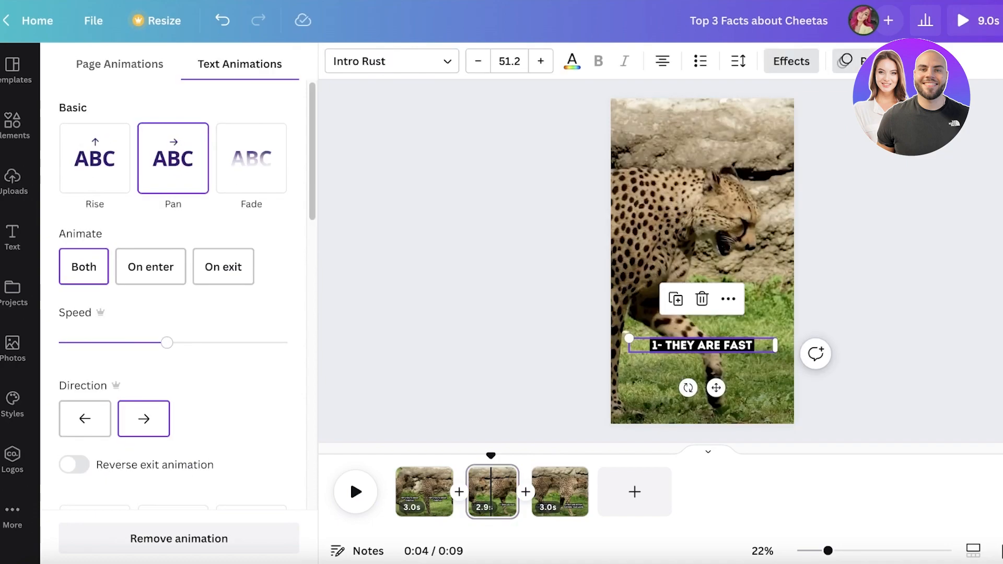
pyautogui.click(856, 59)
pyautogui.click(856, 60)
pyautogui.click(574, 478)
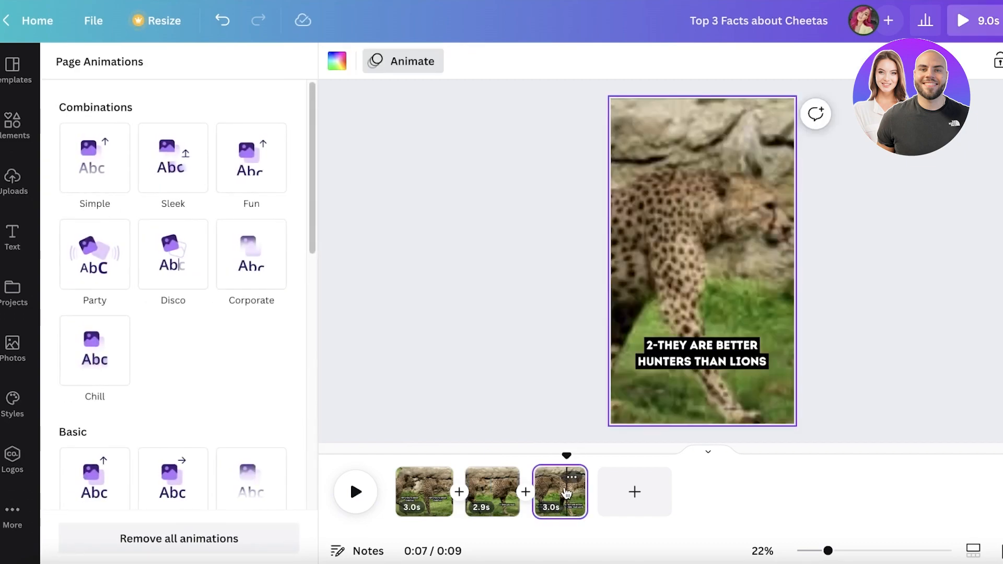
pyautogui.click(703, 346)
pyautogui.click(439, 477)
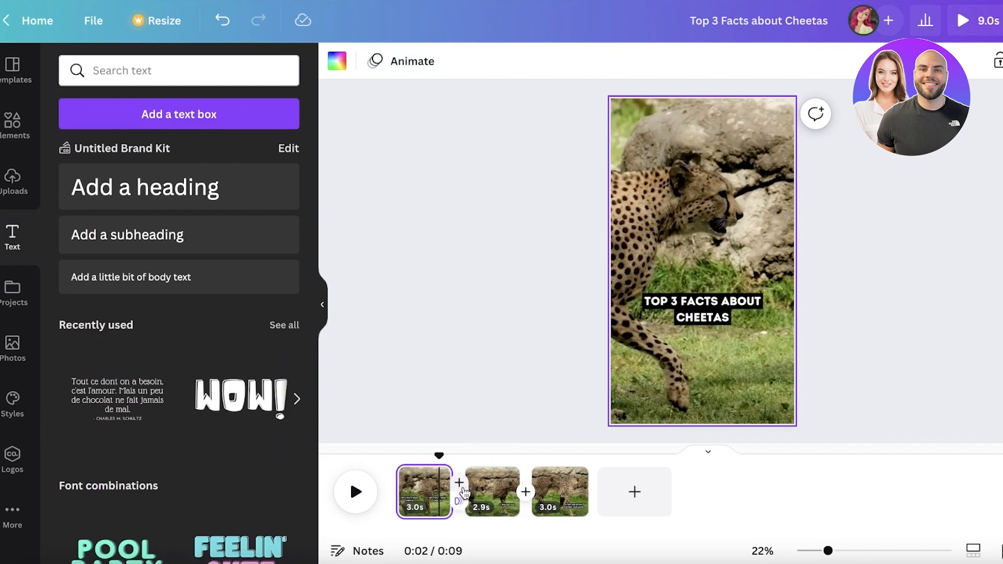
# Step: Apply the Match & Move transition between all the clips
pyautogui.click(460, 483)
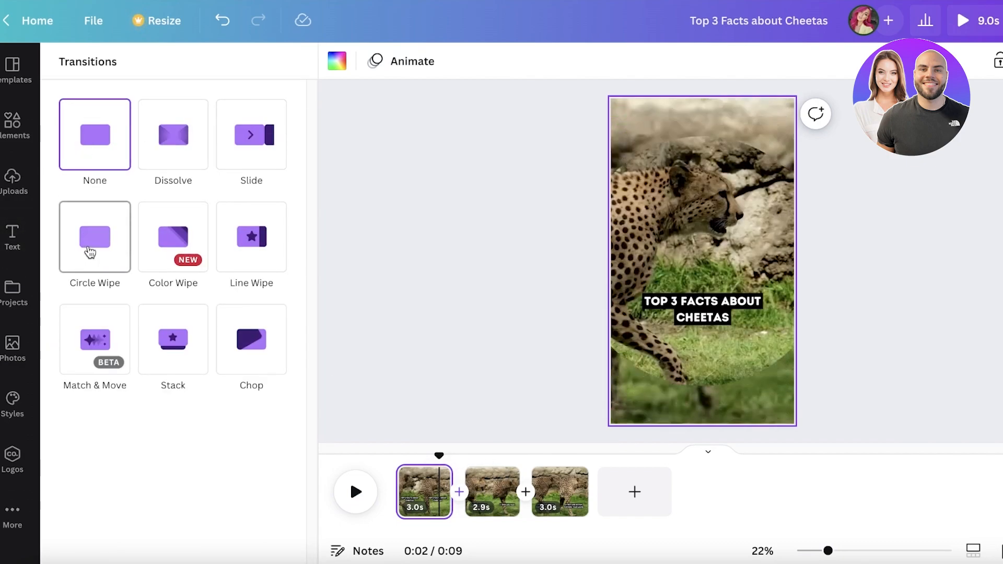
pyautogui.click(94, 339)
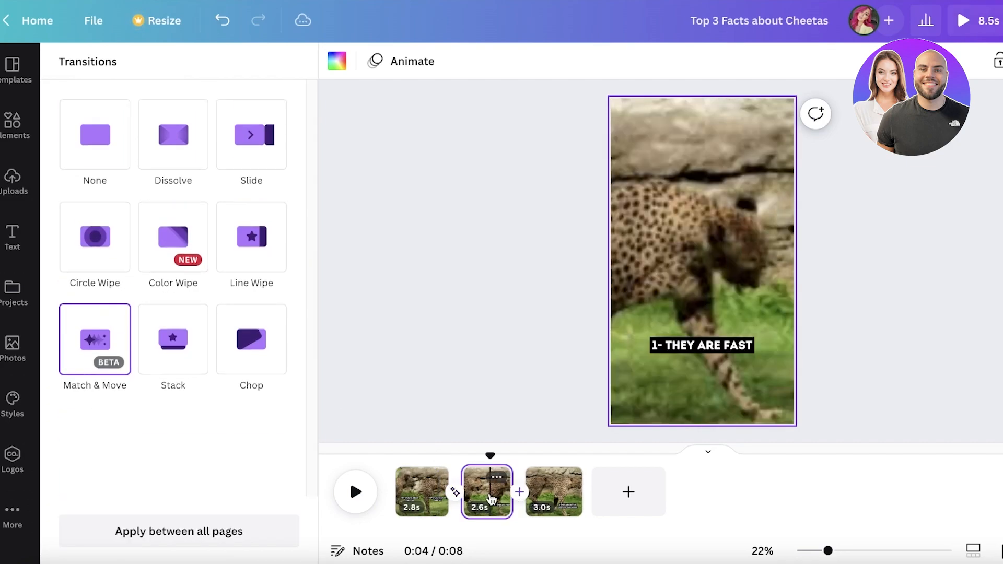
pyautogui.click(124, 364)
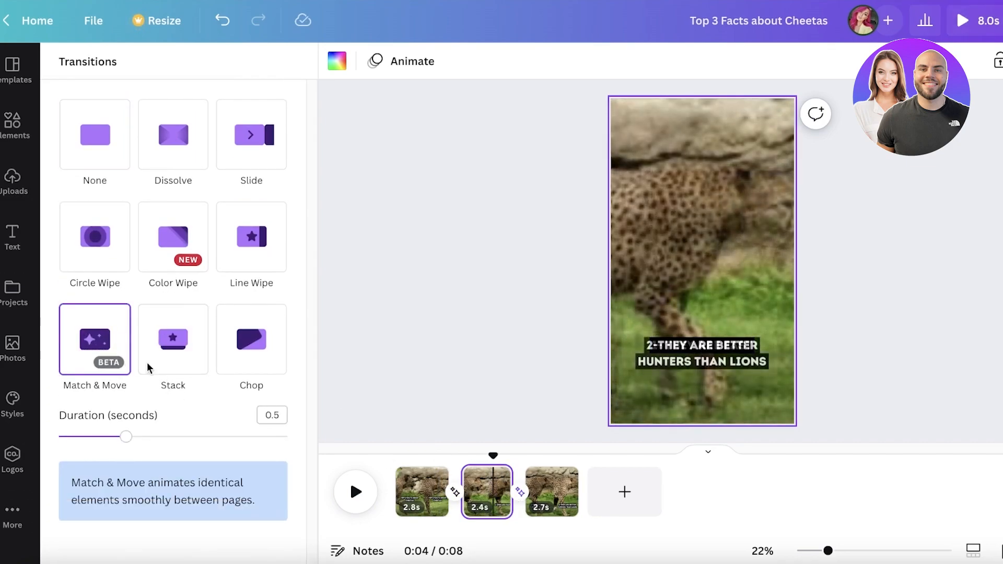
# Step: Preview the finished video and review the file type options for downloading it
pyautogui.click(960, 21)
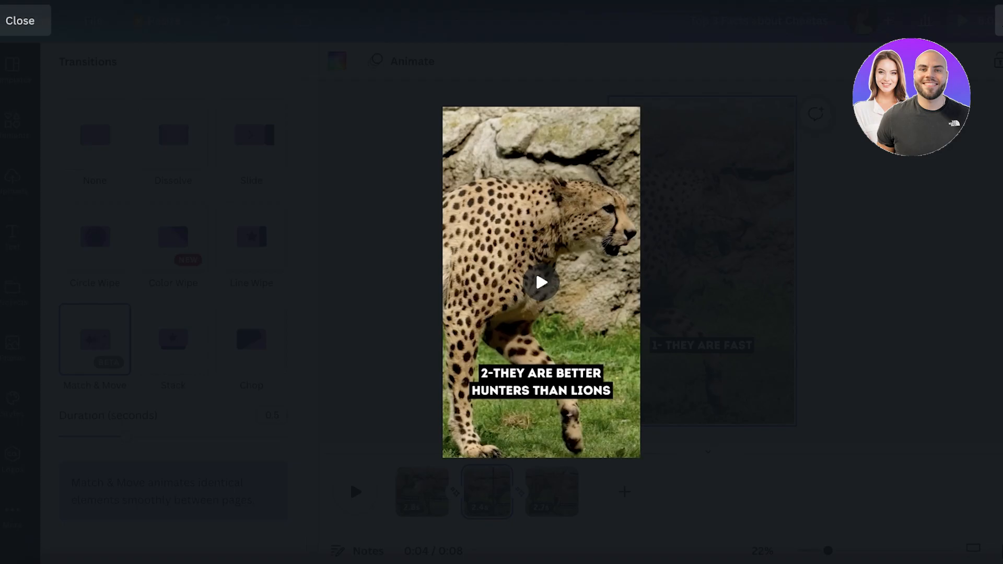
pyautogui.press('Escape')
pyautogui.click(969, 21)
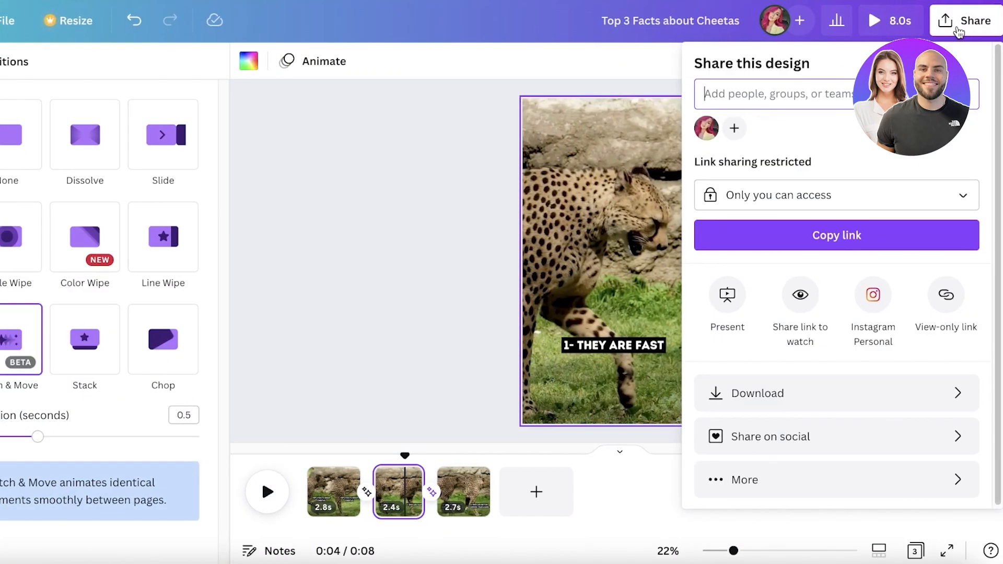
pyautogui.click(796, 398)
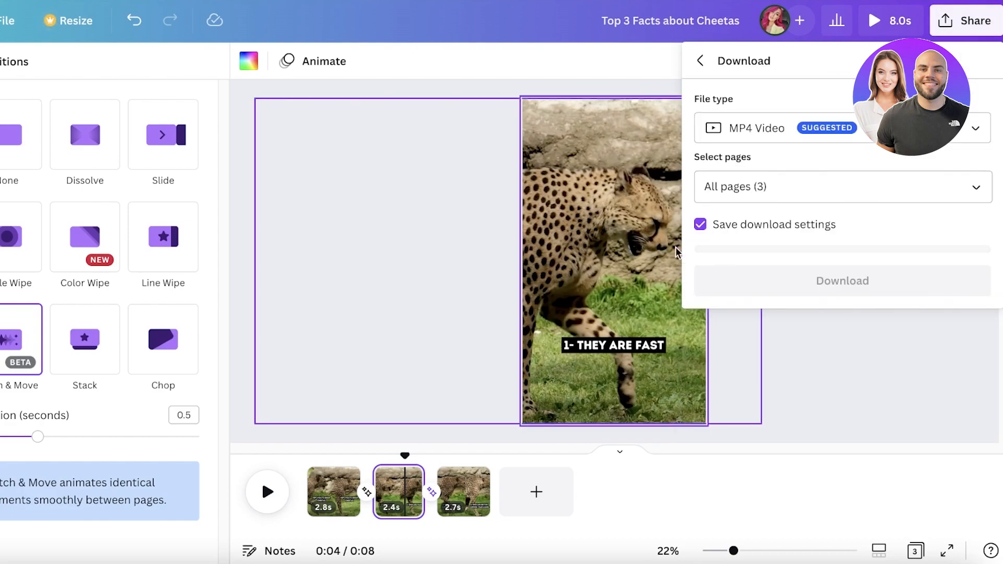
pyautogui.click(771, 137)
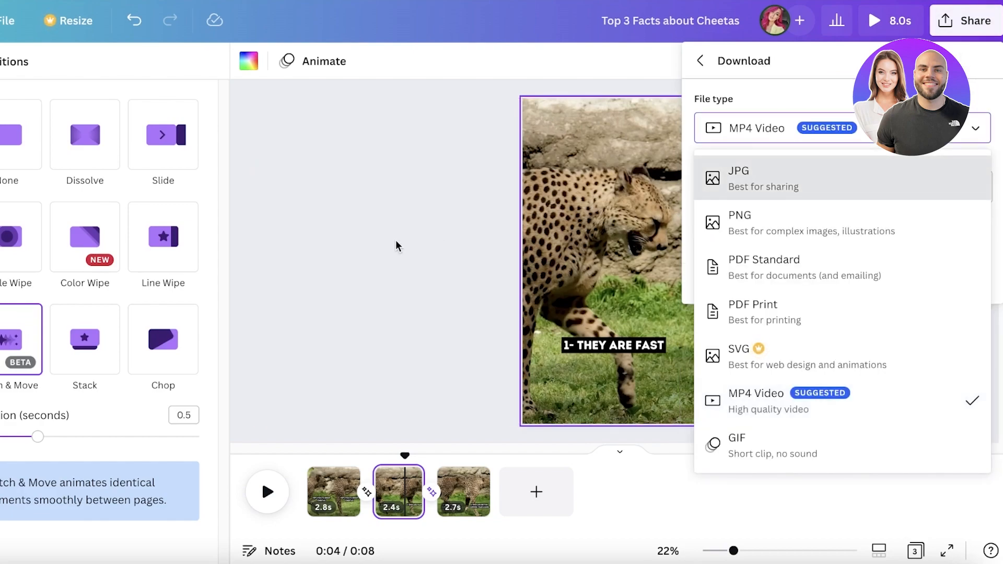
pyautogui.click(431, 132)
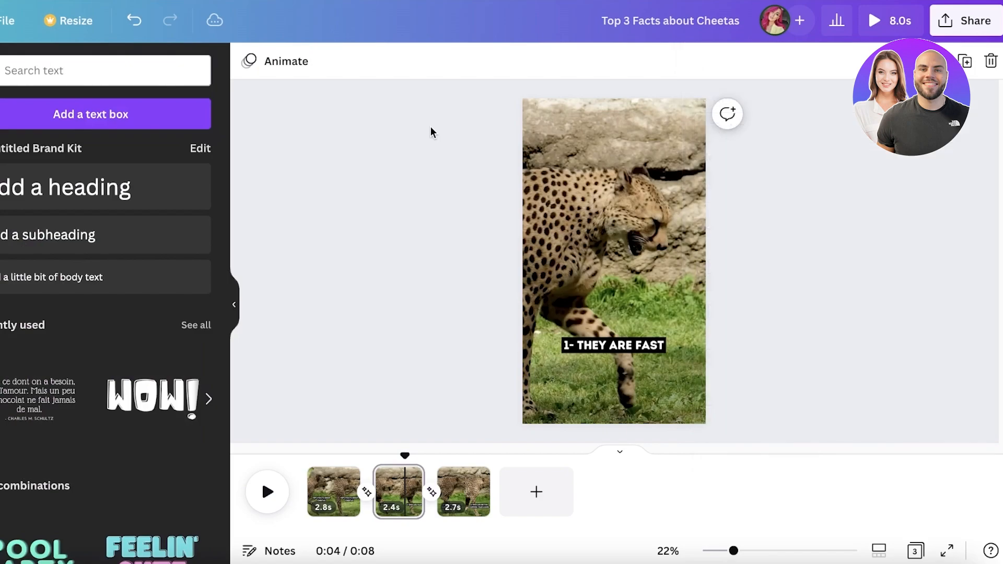